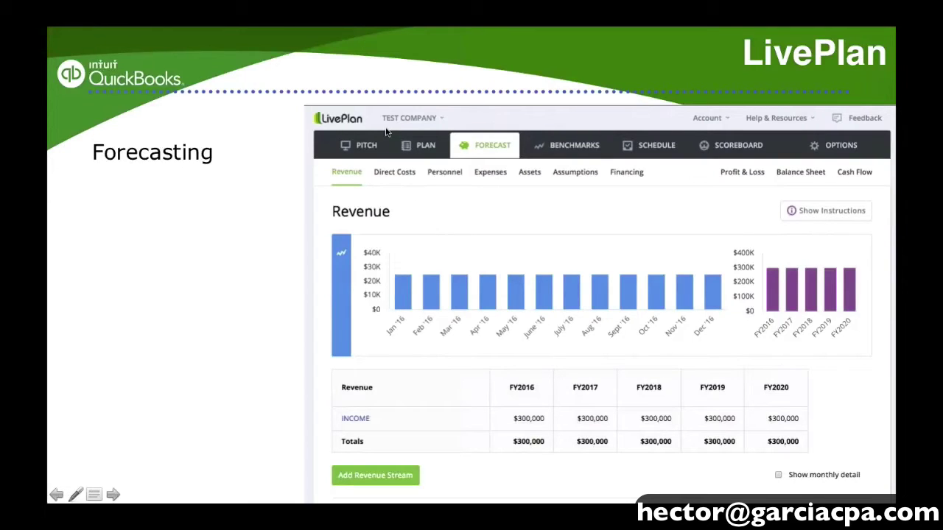
Step: Leave the slide show after the dashboarding slide and switch to the LivePlan revenue forecast in Chrome
key("Right")
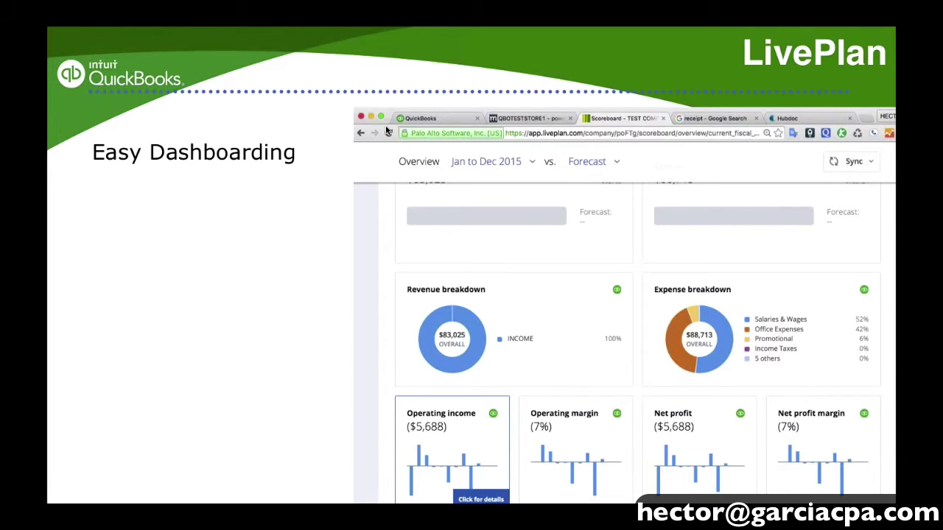
key("ctrl+Up")
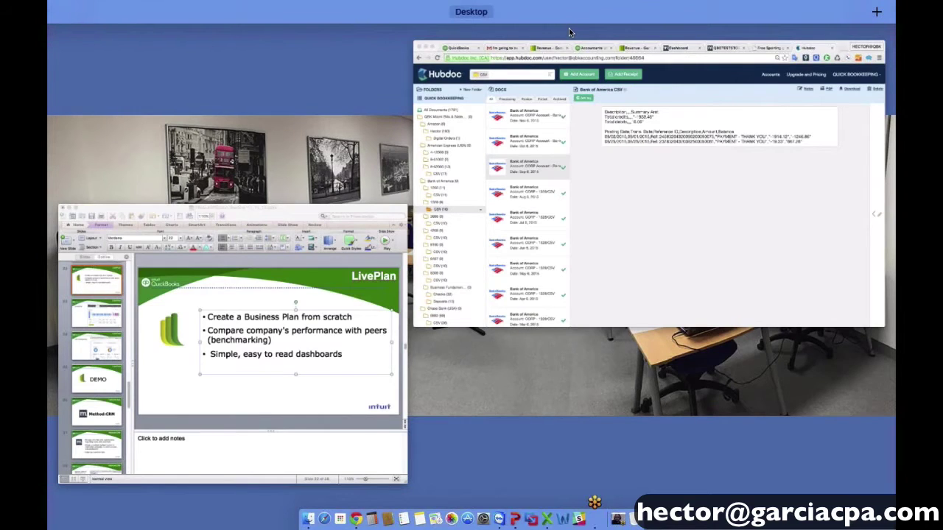
left_click(712, 120)
left_click(449, 27)
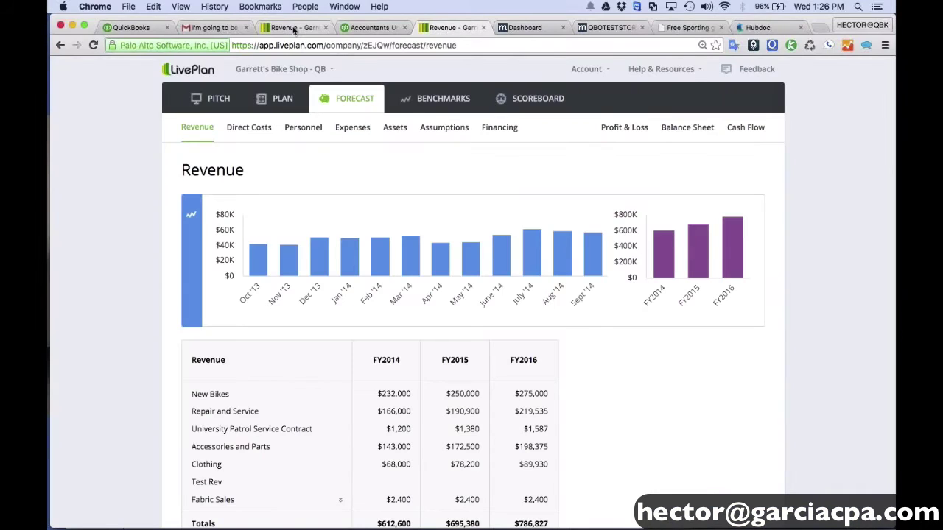
Step: Close the duplicate LivePlan revenue page without editing options and return to the editable Garrett's Bike Shop forecast
left_click(293, 28)
left_click(469, 28)
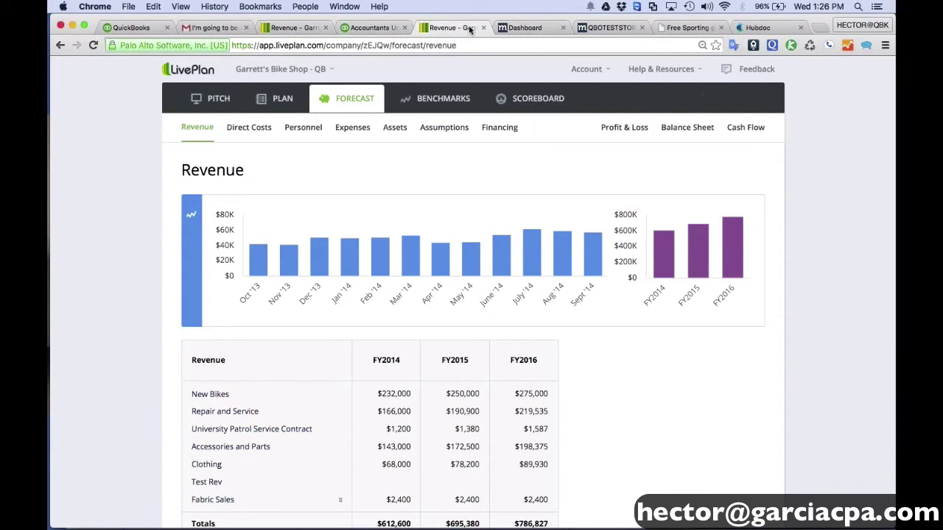
left_click(483, 28)
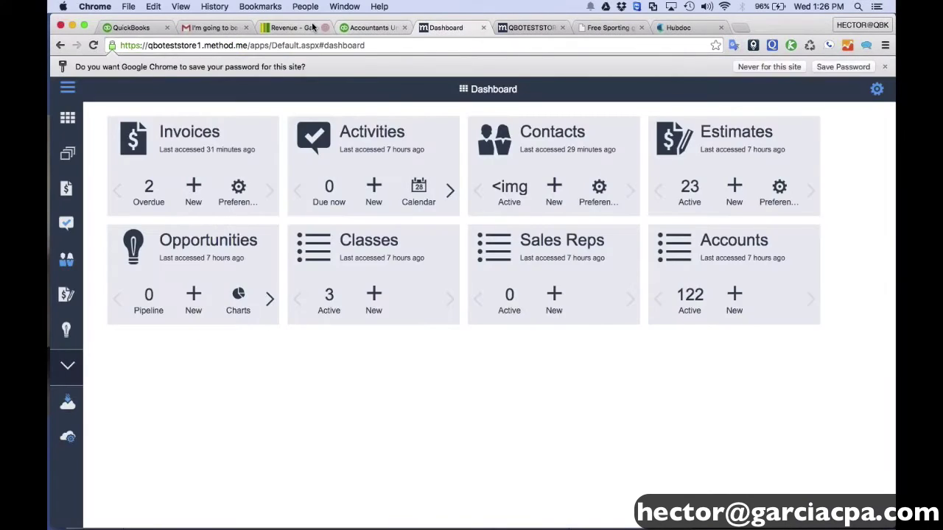
left_click(293, 27)
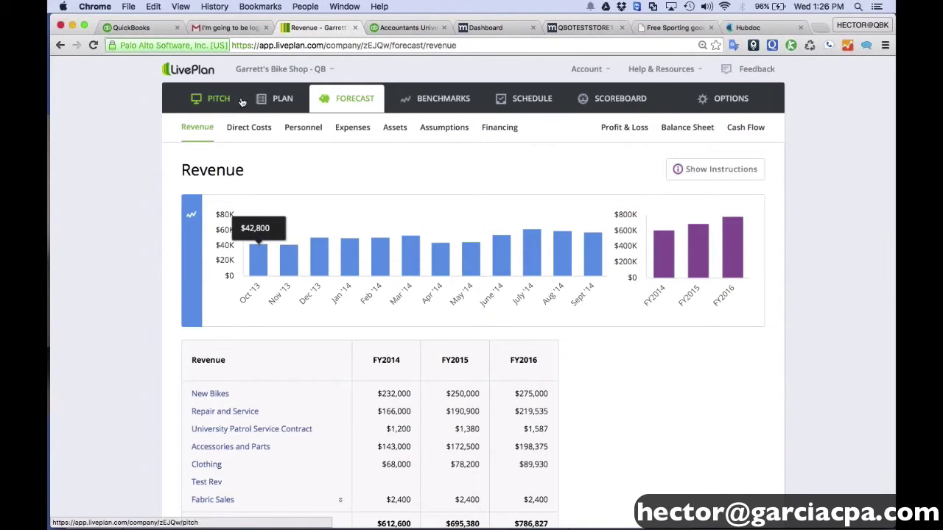
Step: Open the company's Pitch and review its headline, problem, solution, target market and competitors
left_click(251, 70)
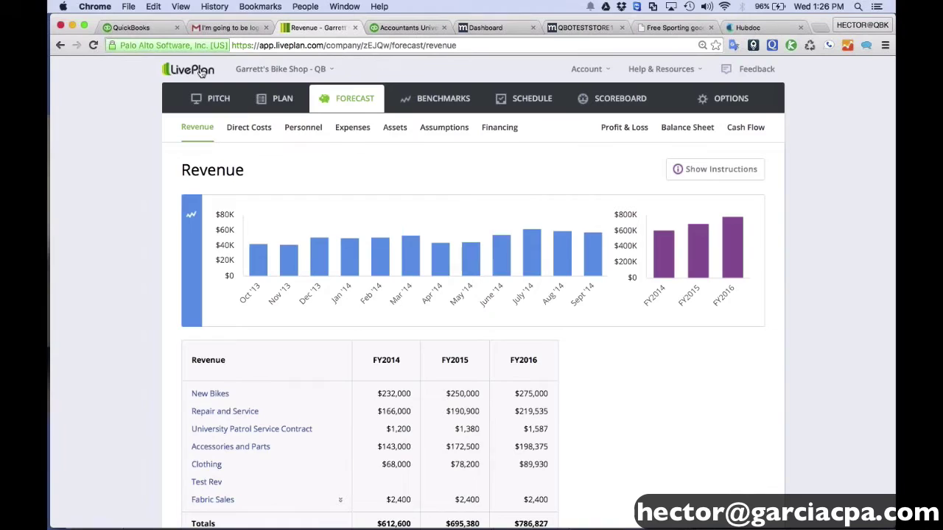
left_click(203, 96)
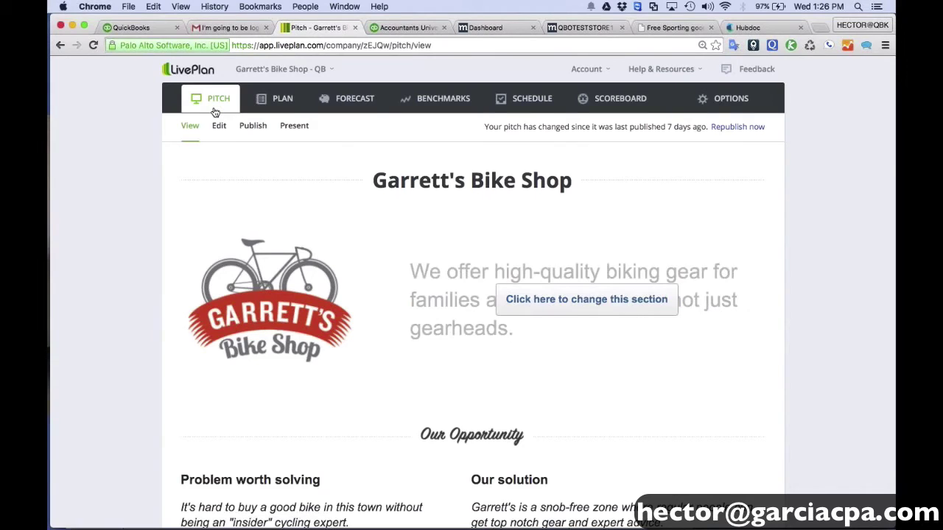
scroll(778, 294, "down", 2)
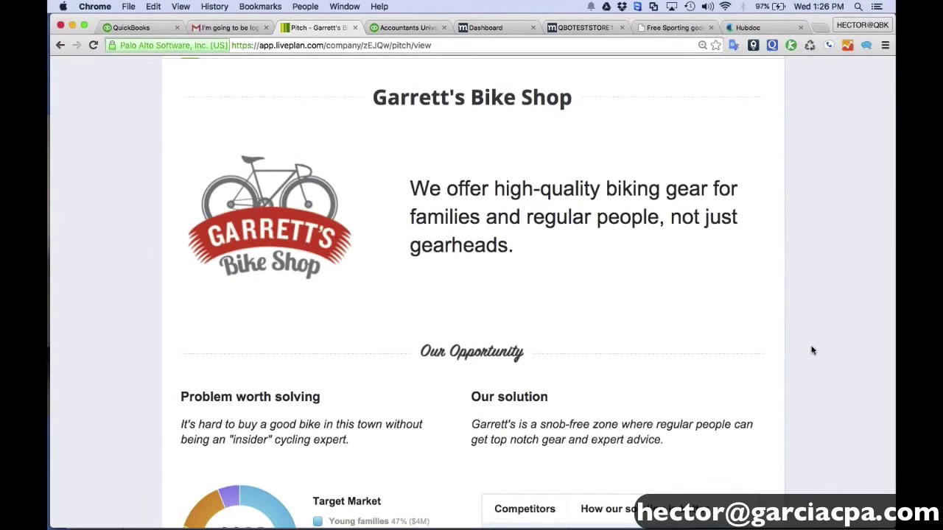
scroll(810, 351, "up", 2)
mouse_move(555, 232)
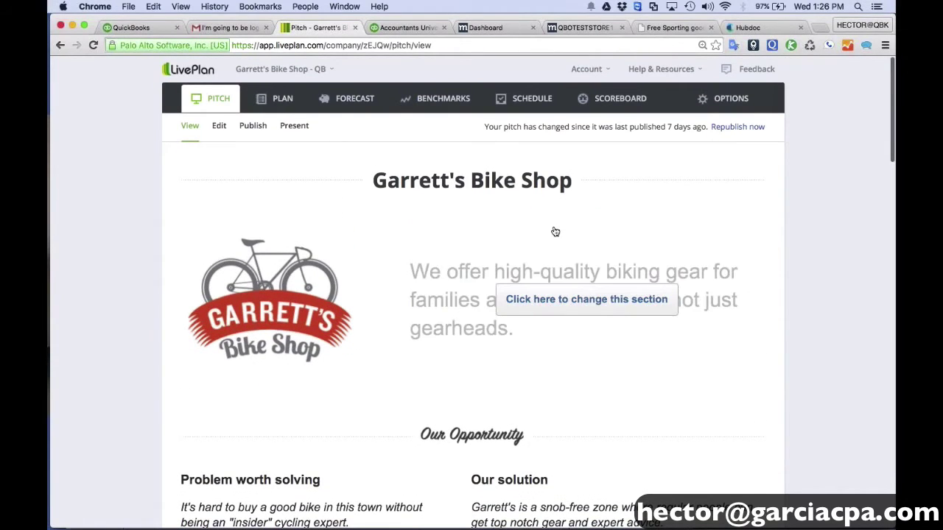
scroll(553, 231, "down", 3)
mouse_move(374, 361)
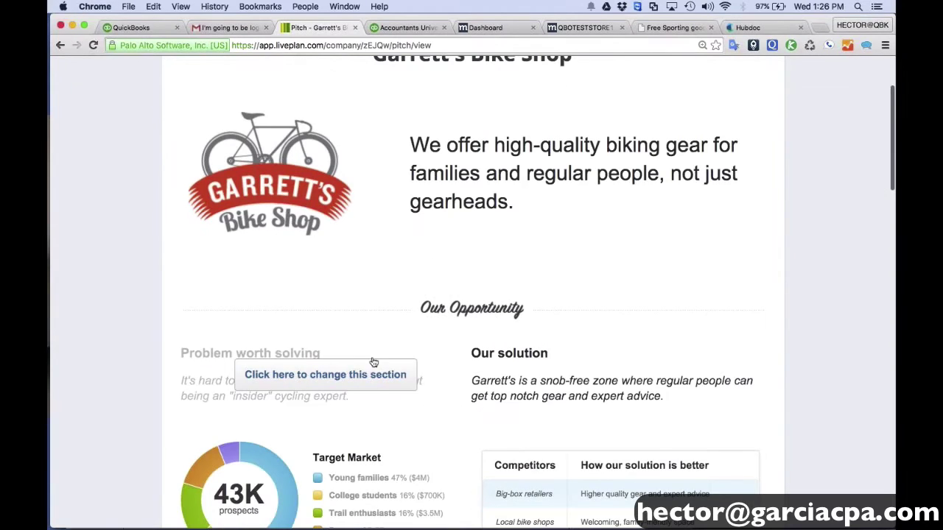
scroll(374, 373, "down", 3)
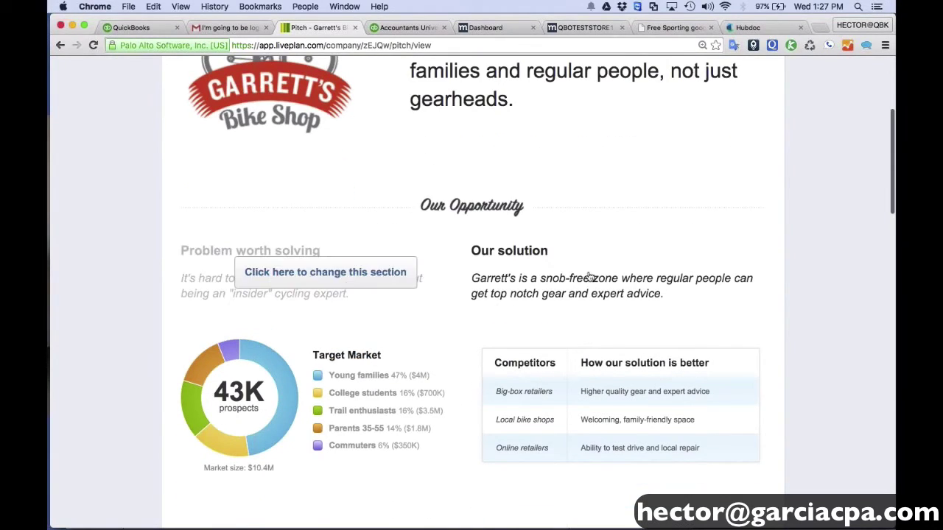
mouse_move(521, 290)
scroll(288, 314, "down", 2)
mouse_move(288, 313)
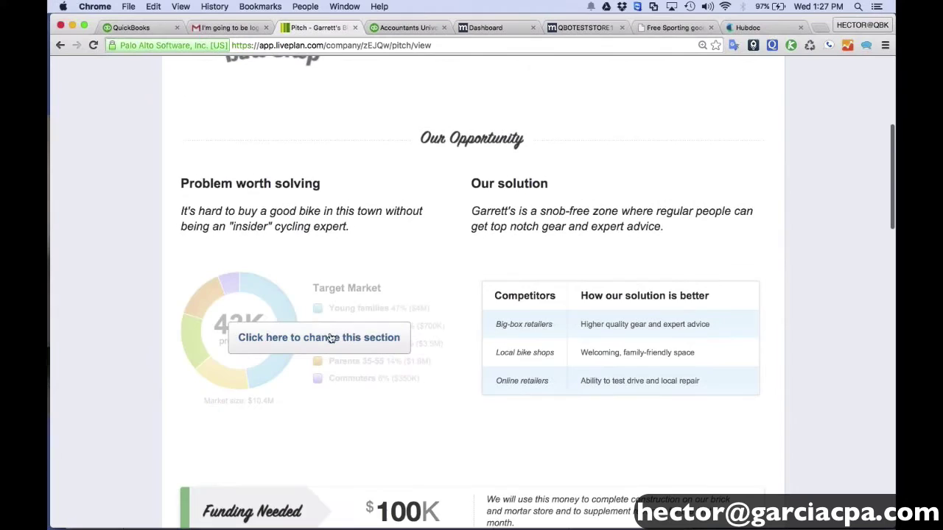
Step: Open the pitch's Target market section for editing and examine its guidance text, market chart and customer segments
left_click(330, 337)
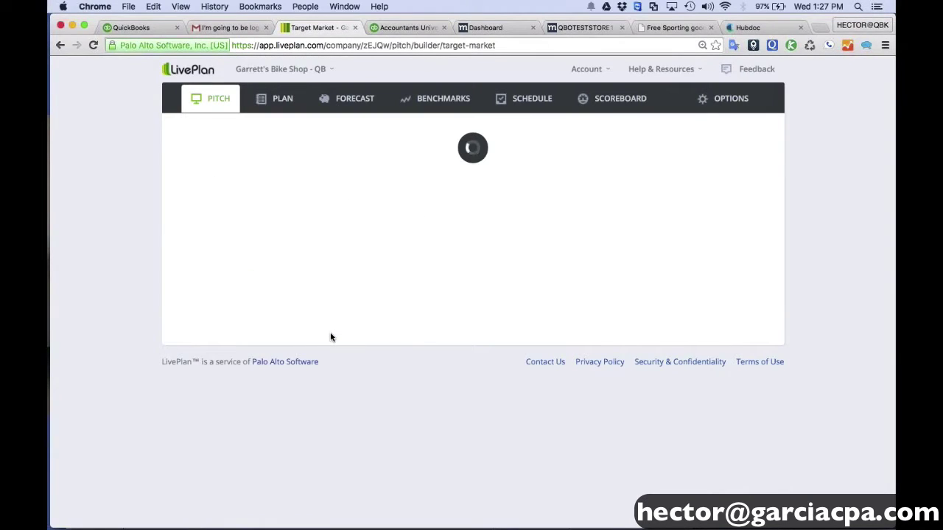
scroll(488, 326, "down", 4)
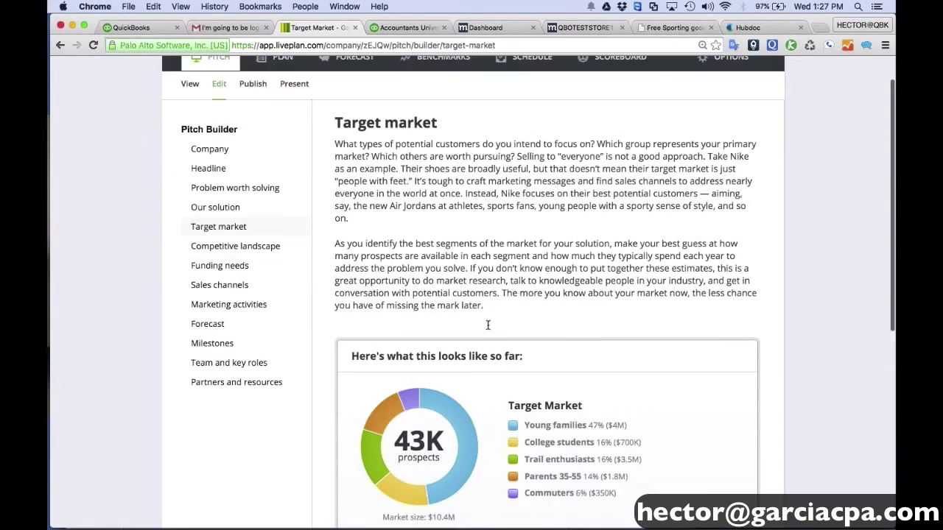
scroll(461, 338, "down", 5)
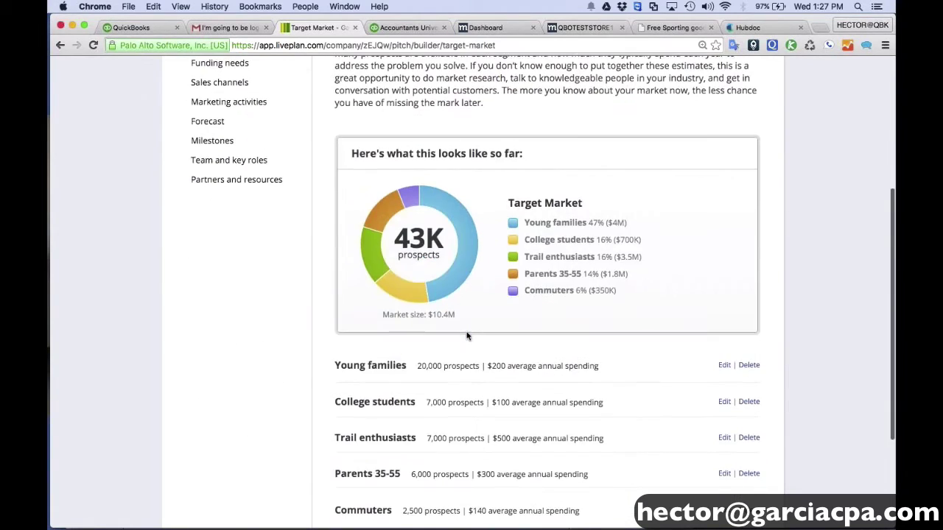
scroll(497, 281, "up", 1)
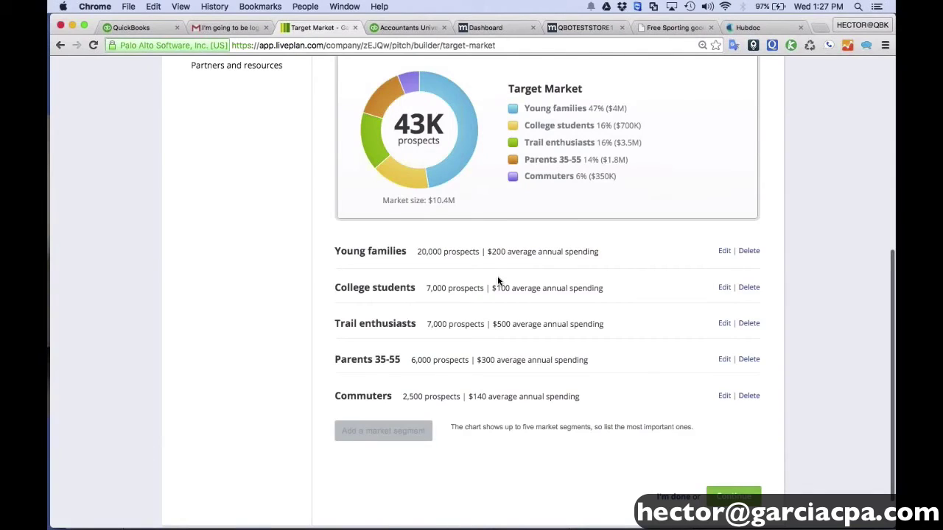
scroll(498, 281, "up", 5)
left_click_drag(353, 186, 543, 352)
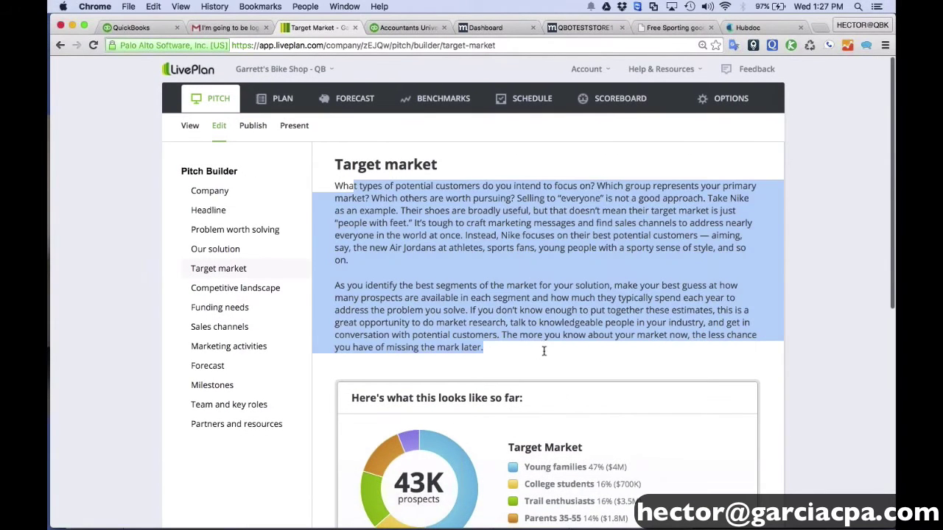
scroll(543, 351, "down", 1)
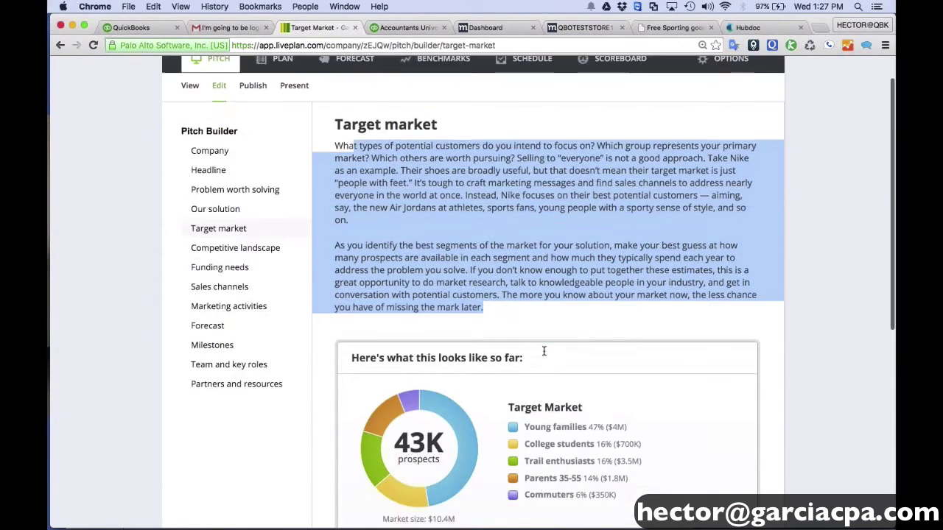
scroll(543, 351, "down", 7)
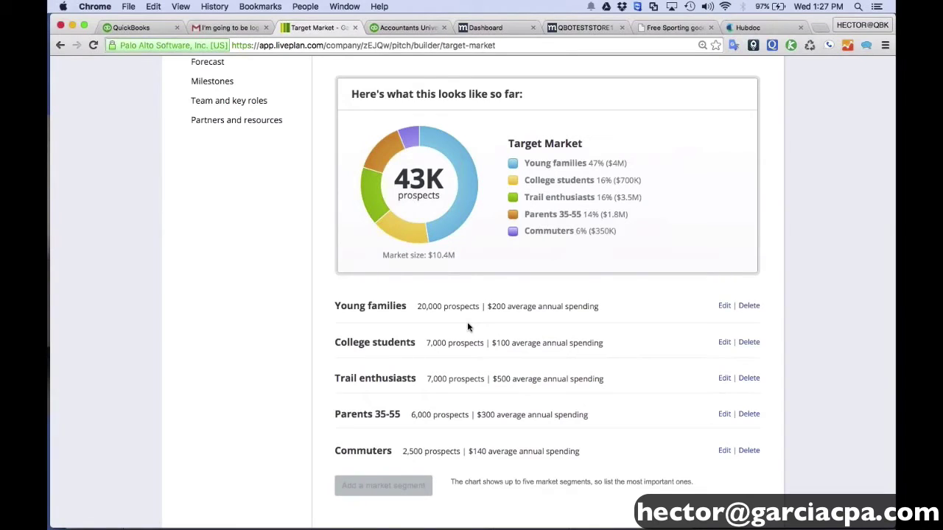
left_click_drag(467, 322, 480, 301)
scroll(479, 300, "down", 5)
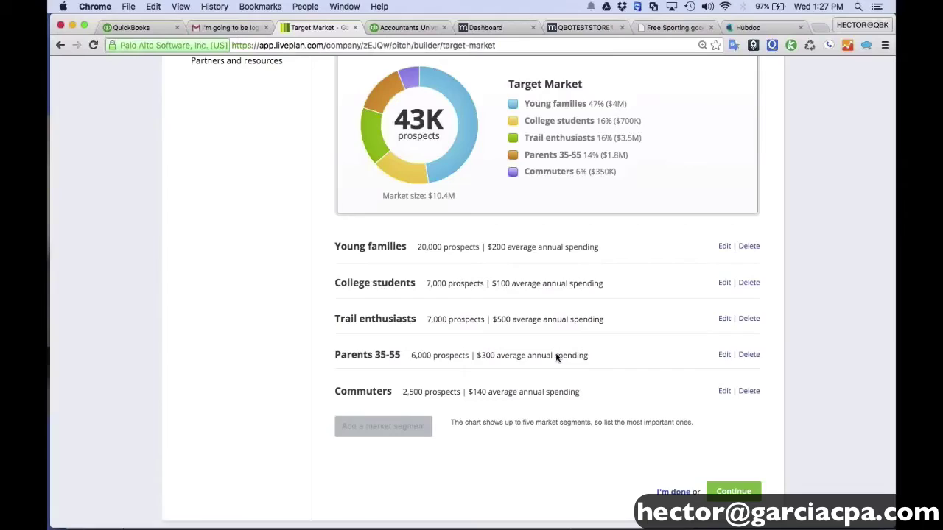
Step: View the Headline section of the Pitch Builder and examine the competitor list under Competitive landscape
scroll(555, 357, "up", 6)
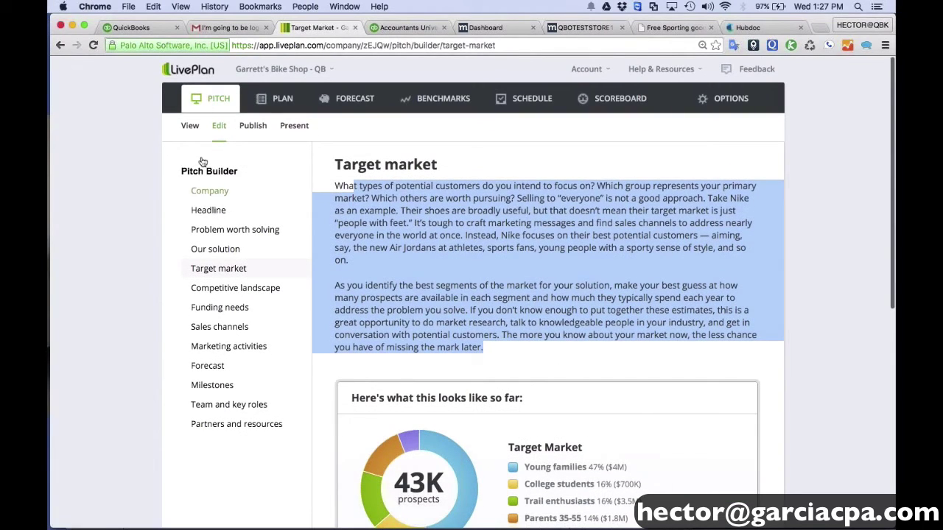
left_click(210, 213)
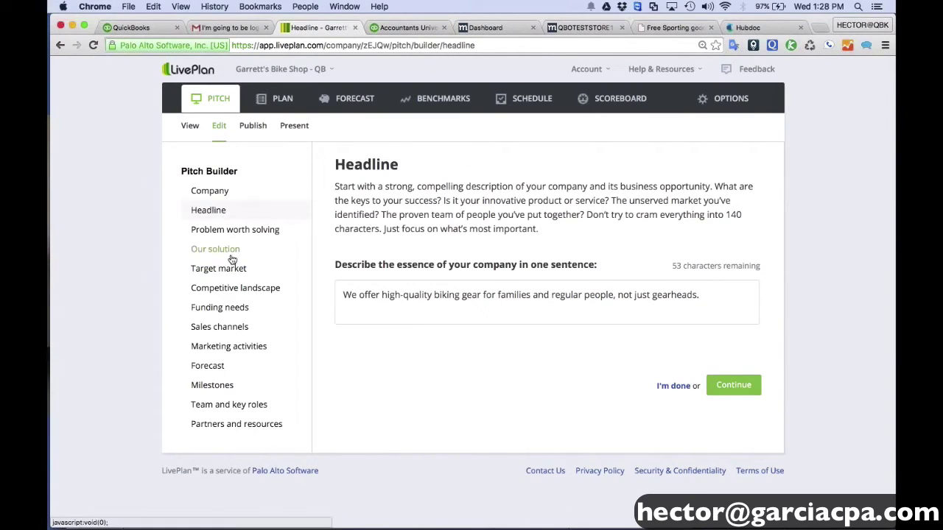
left_click(231, 293)
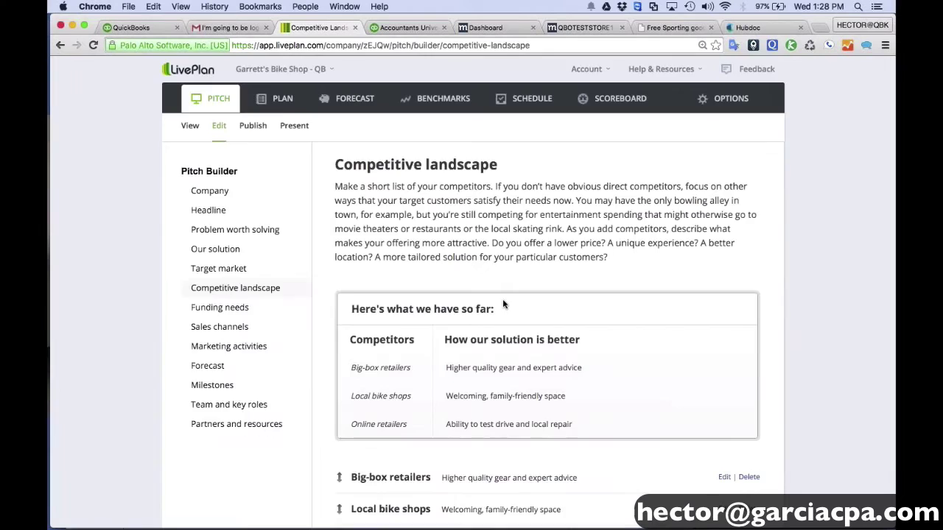
scroll(474, 312, "down", 5)
scroll(478, 311, "up", 3)
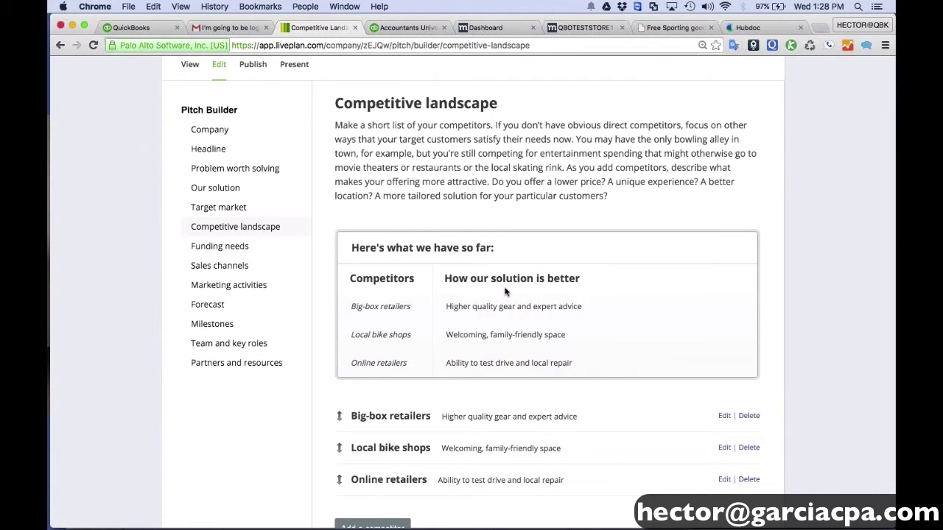
scroll(505, 292, "up", 2)
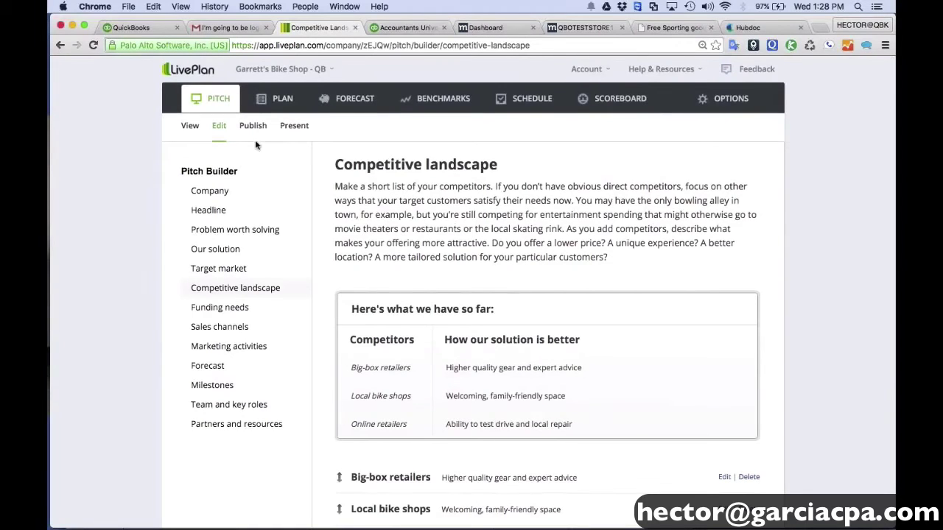
Step: Export the pitch as a PowerPoint slide deck and open the exported presentation
left_click(295, 126)
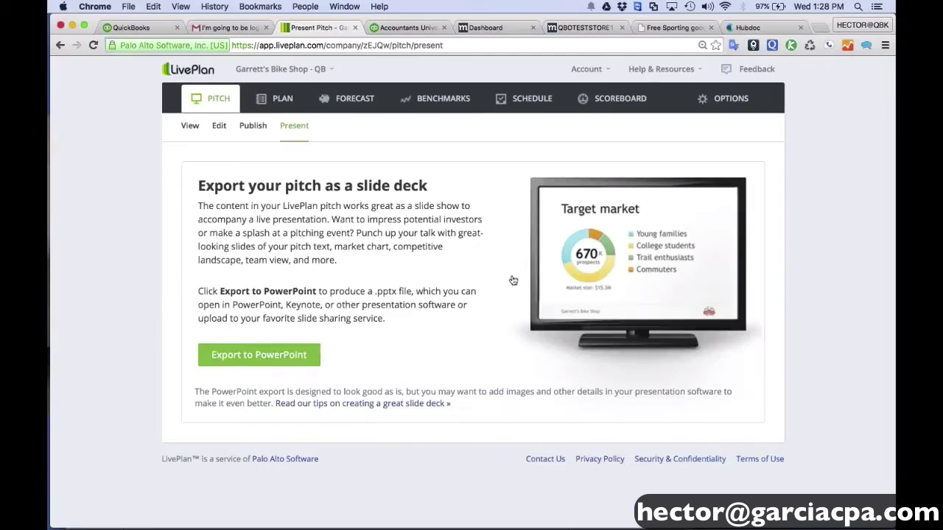
left_click(273, 357)
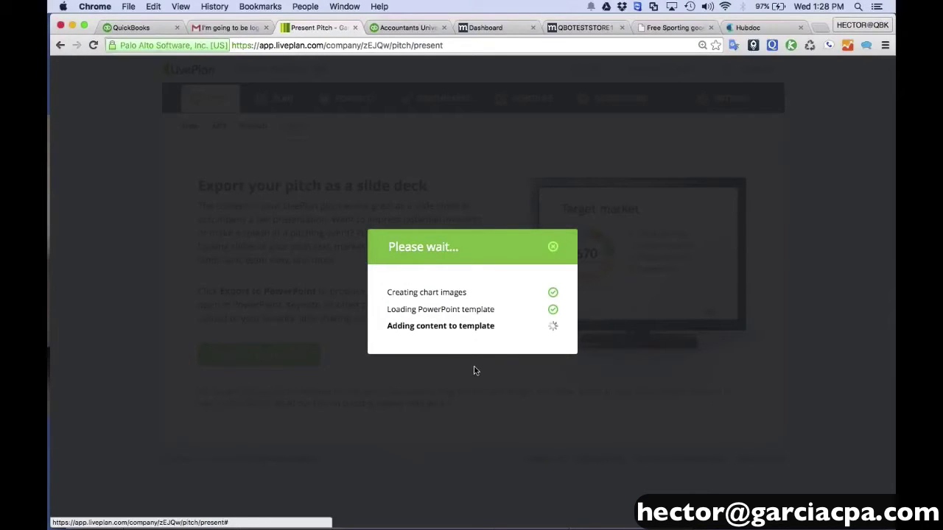
left_click(532, 393)
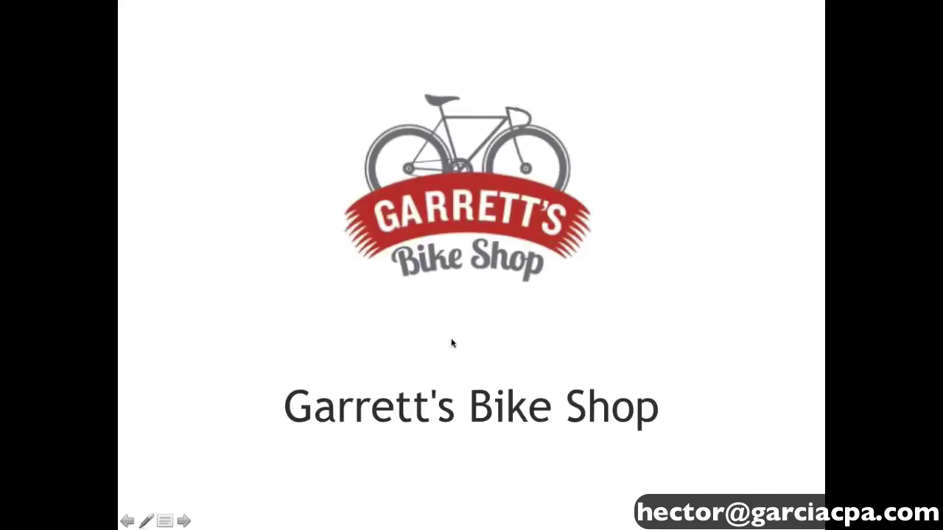
Step: Page through the exported pitch slides, including Sales channels and Marketing activities, and end the slide show
left_click(452, 341)
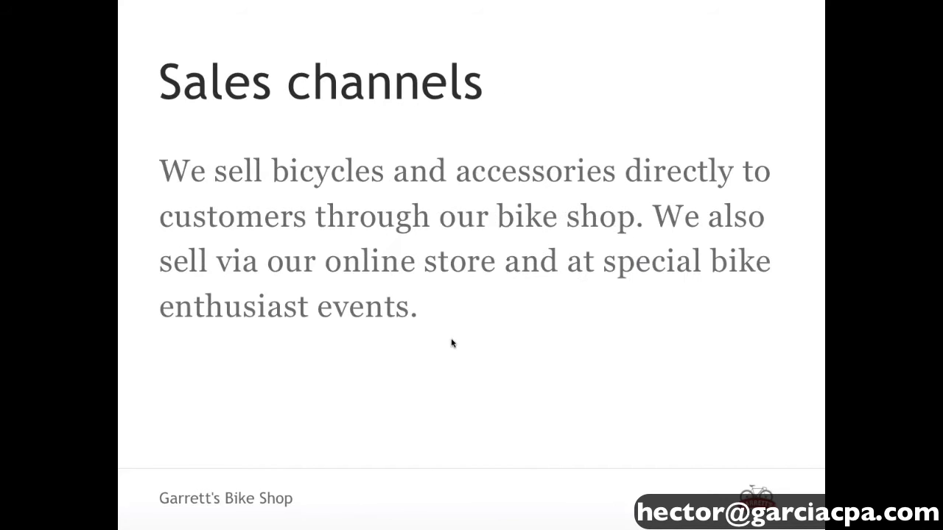
left_click(452, 344)
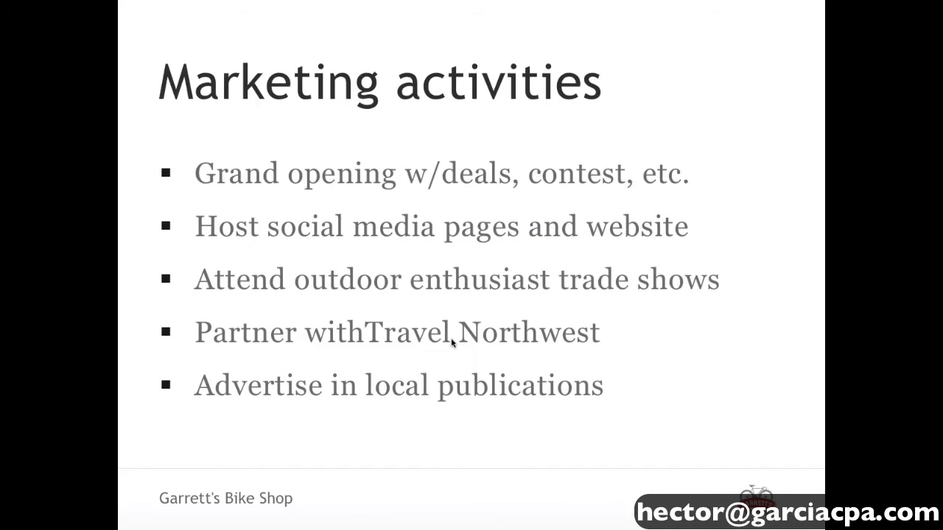
left_click(452, 343)
key("Escape")
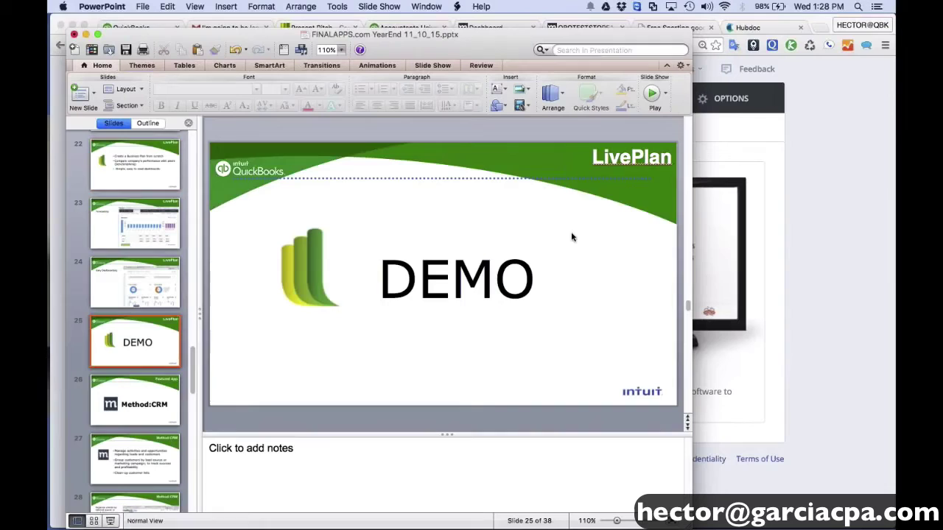
Step: Switch back to LivePlan in Chrome and view the Competitive Edge section of the business plan
left_click(829, 237)
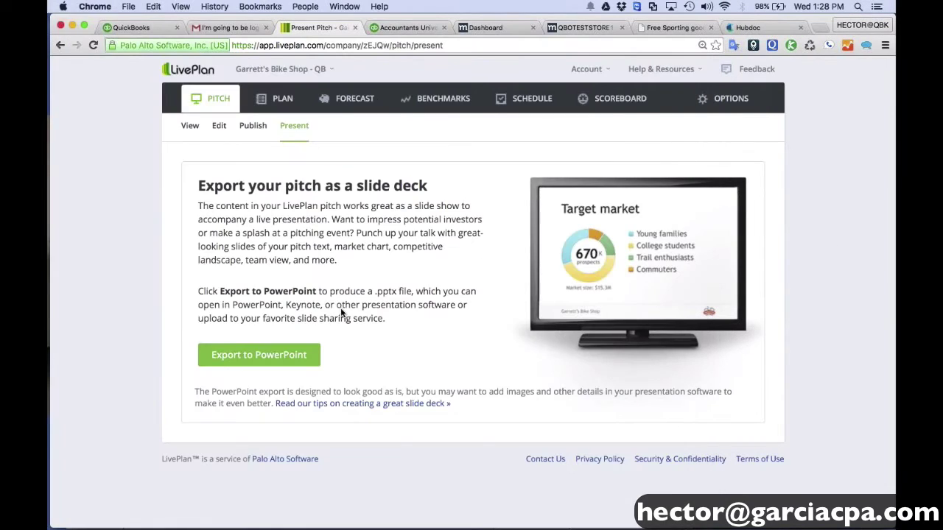
left_click(278, 101)
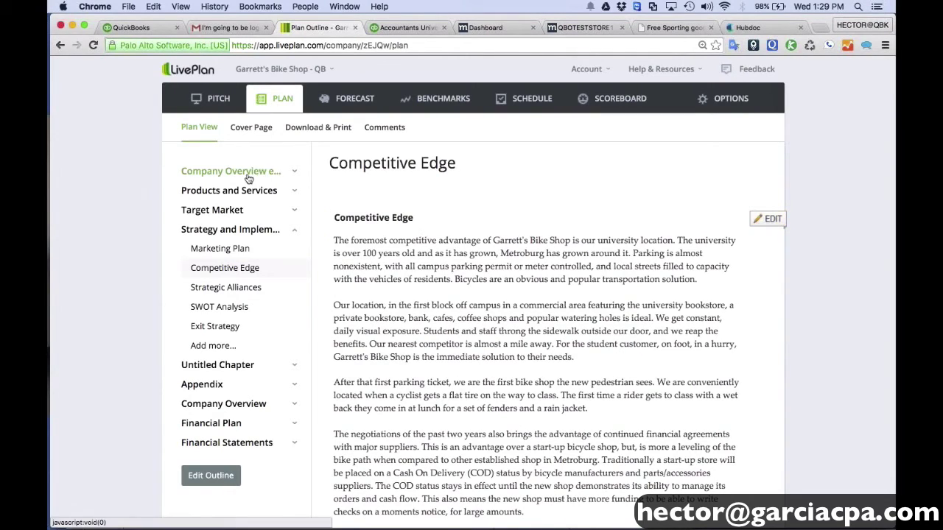
scroll(330, 329, "down", 2)
scroll(295, 235, "up", 3)
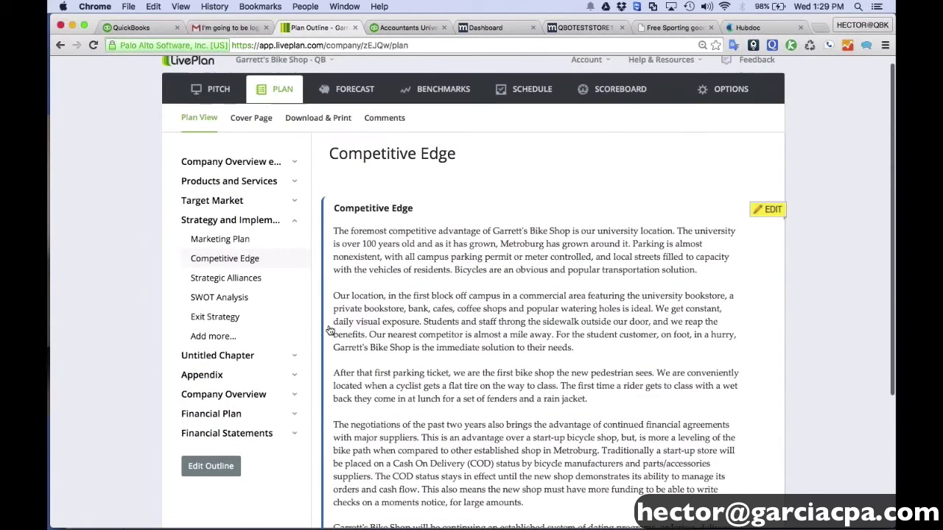
Step: Open the Who Are We section of the Company Overview example chapter and start writing its Who We Are item
scroll(249, 138, "down", 2)
left_click(249, 138)
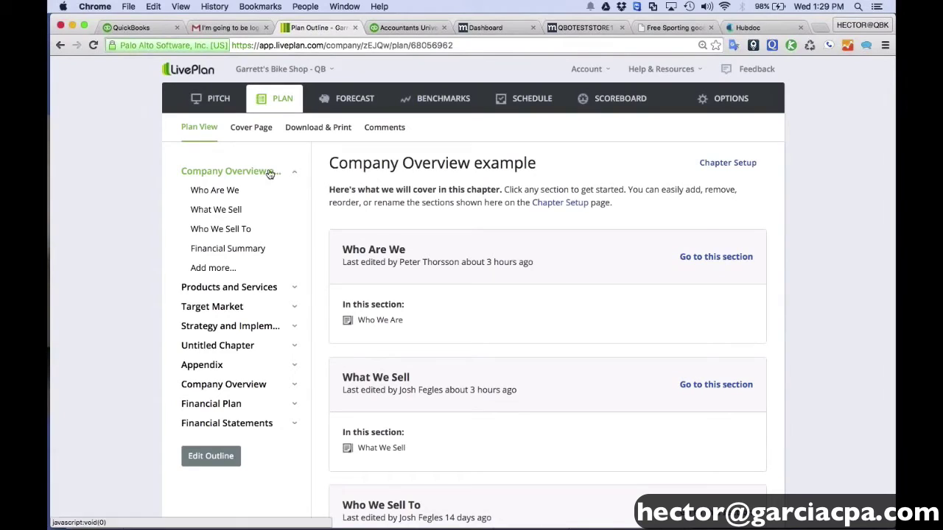
scroll(440, 248, "down", 2)
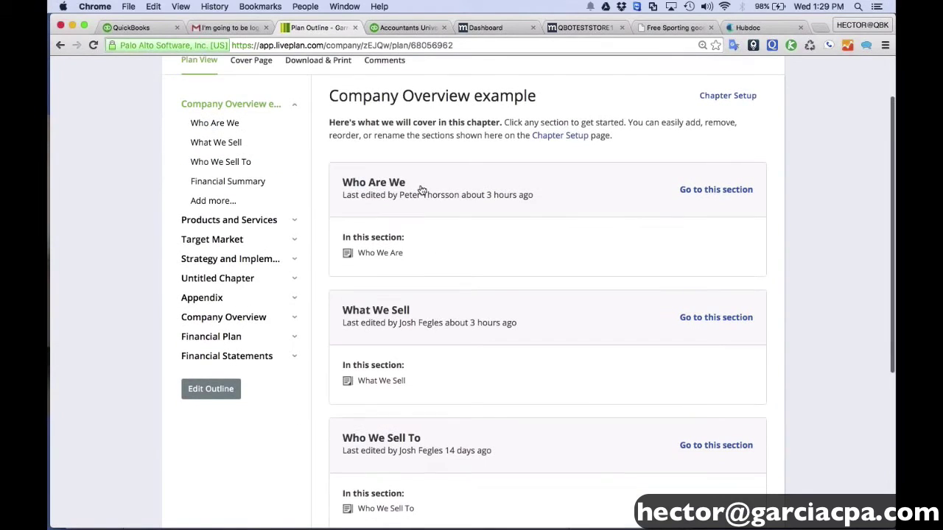
left_click(701, 192)
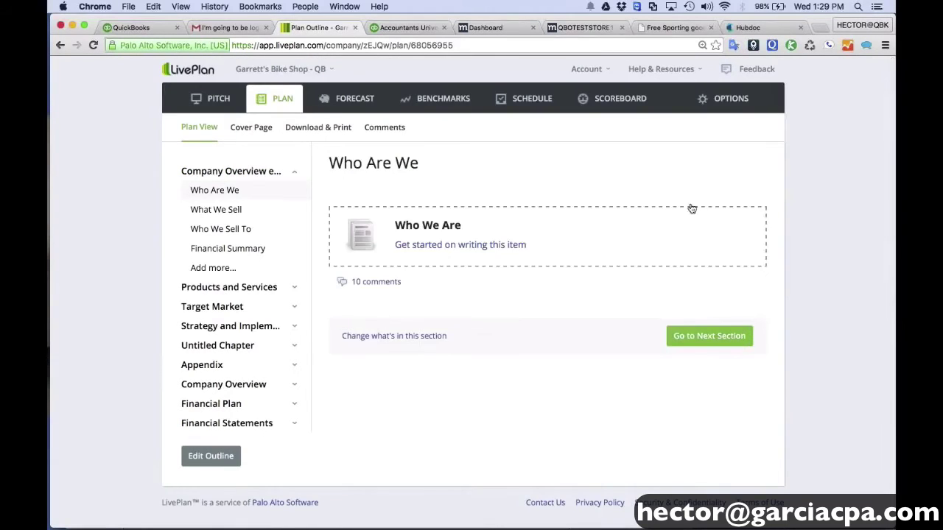
left_click(449, 249)
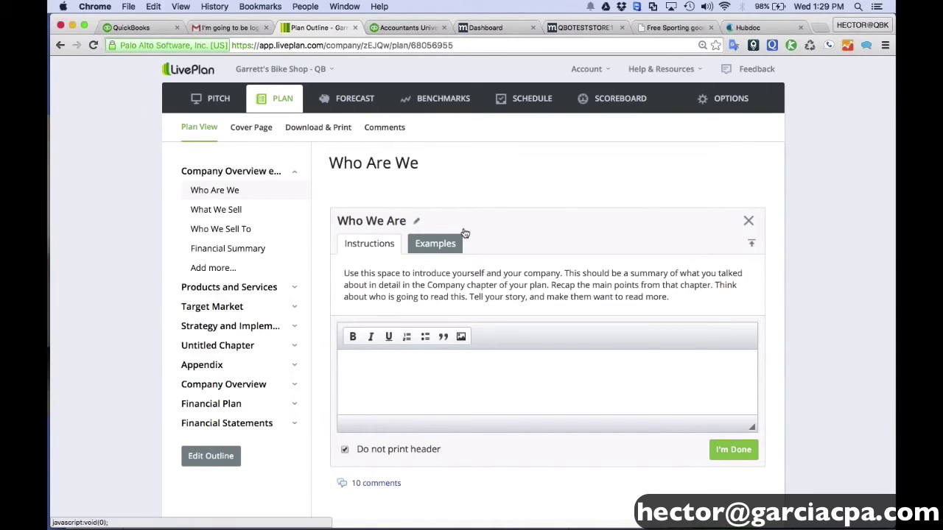
Step: Browse the sample texts for Who We Are as far as the Parkdale Meats example, and return to the writing instructions
left_click(445, 243)
scroll(444, 255, "down", 4)
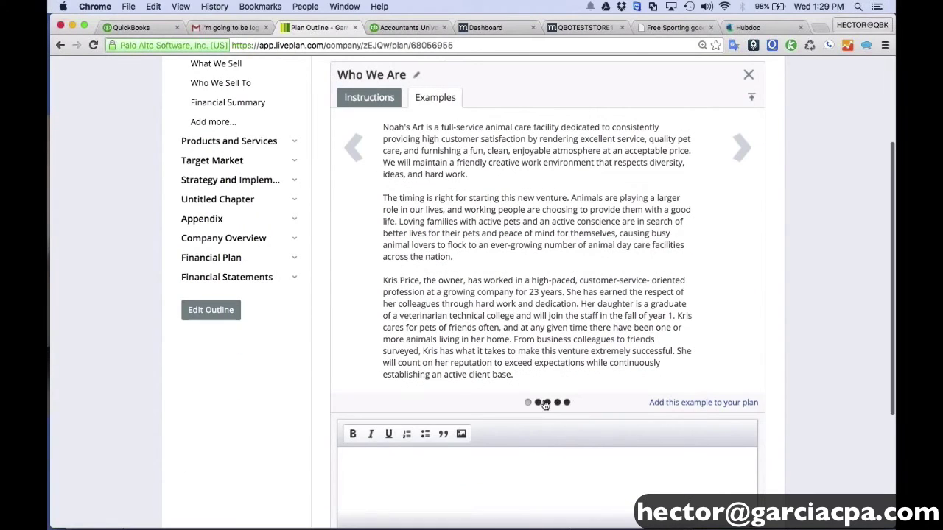
left_click(537, 402)
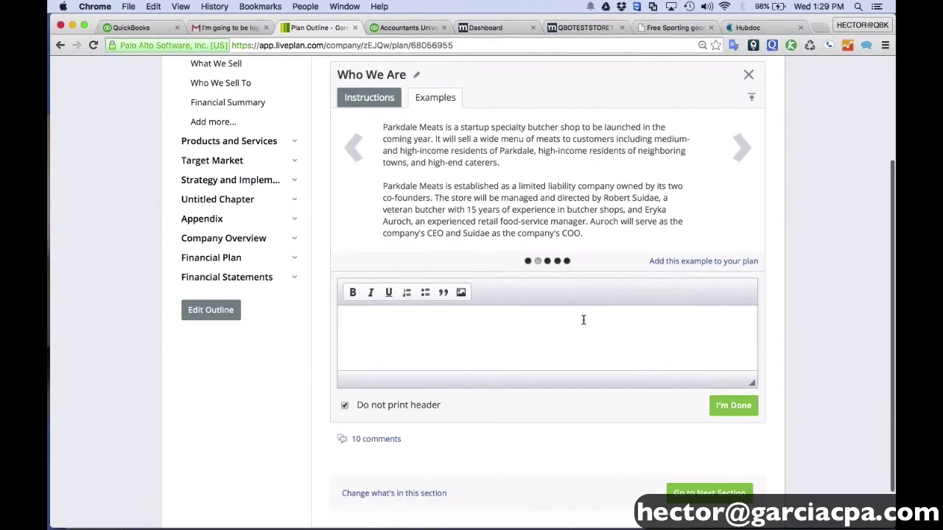
scroll(583, 319, "up", 3)
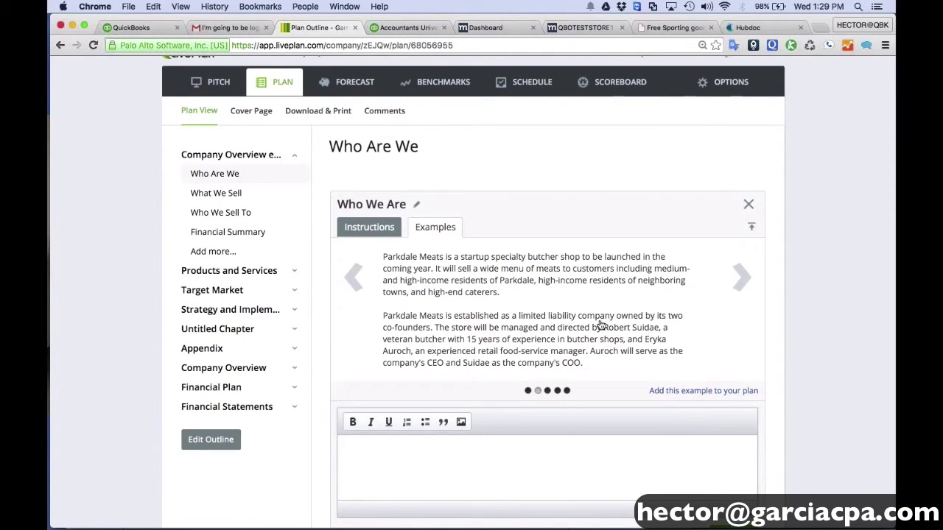
triple_click(385, 252)
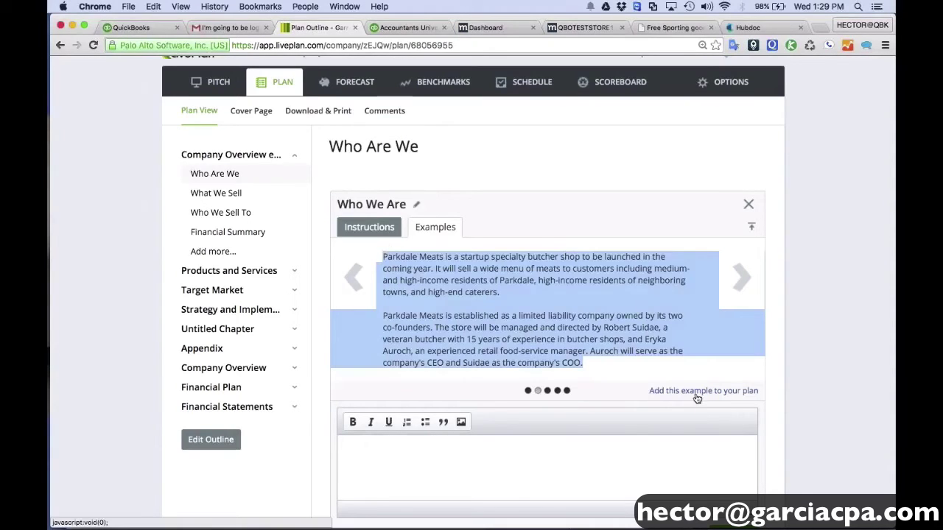
left_click(403, 257)
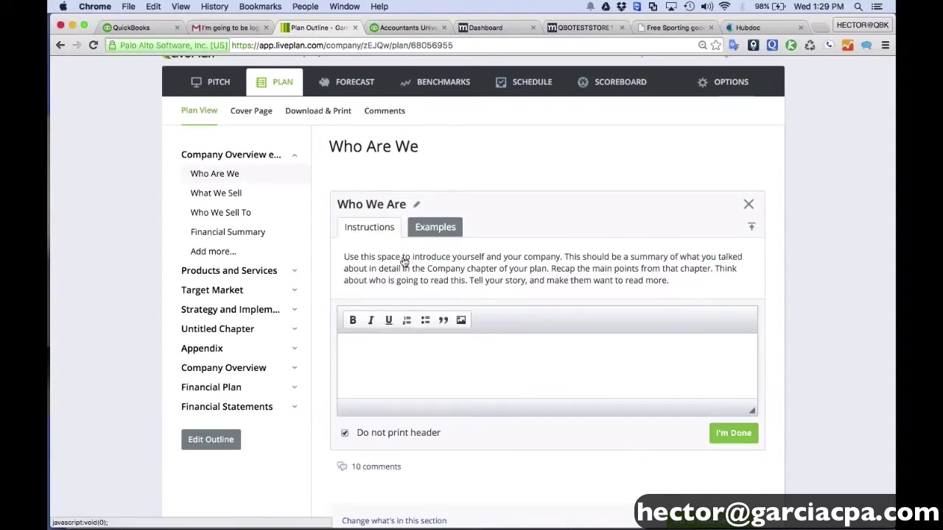
left_click(493, 356)
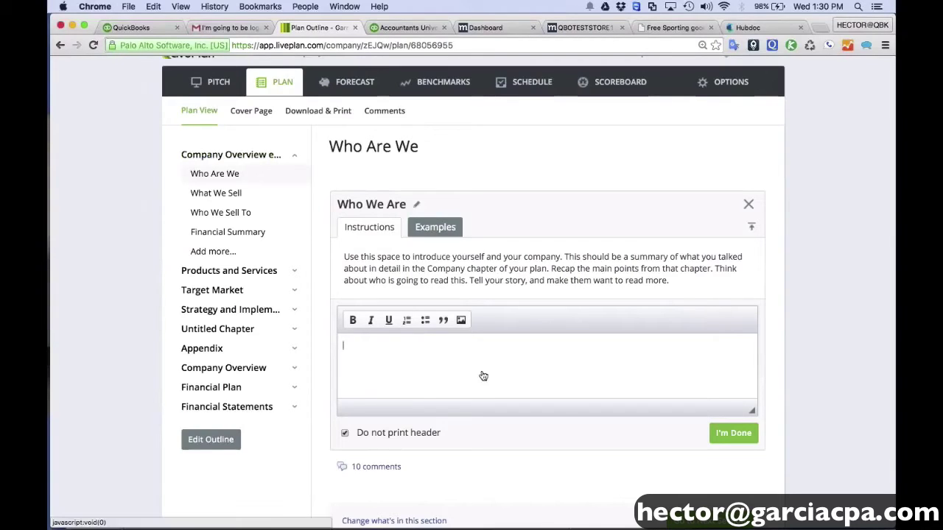
Step: In the Financial Summary section, replace the Financial Highlights (Year one) chart with the Revenue chart and finish editing the item
left_click(245, 234)
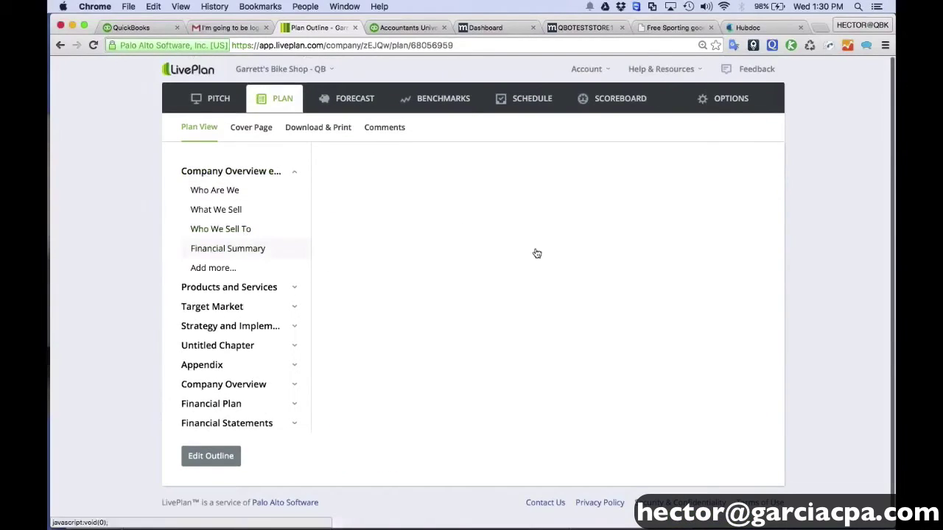
scroll(578, 200, "down", 5)
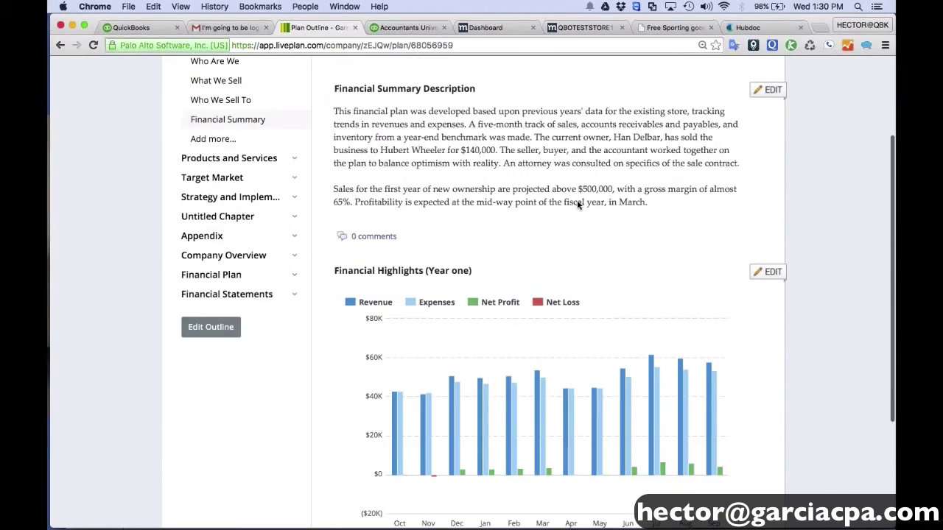
left_click(768, 197)
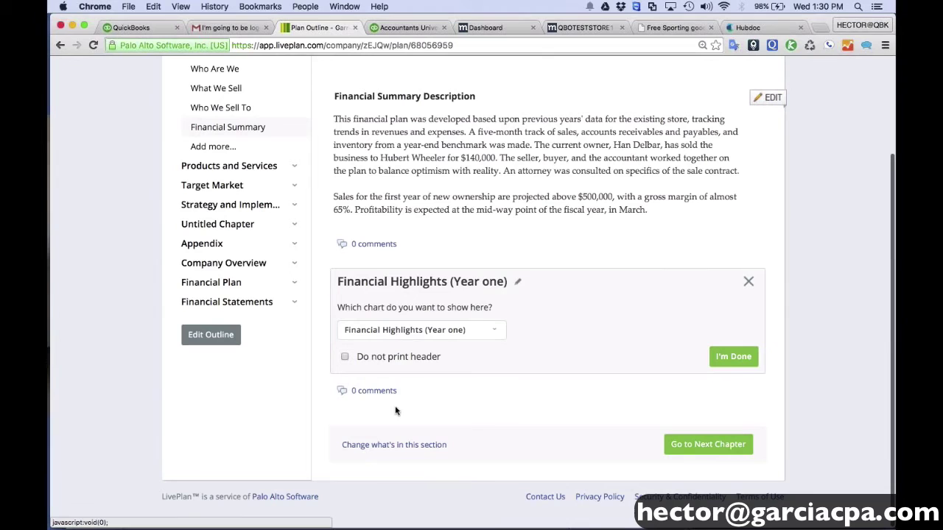
left_click(517, 282)
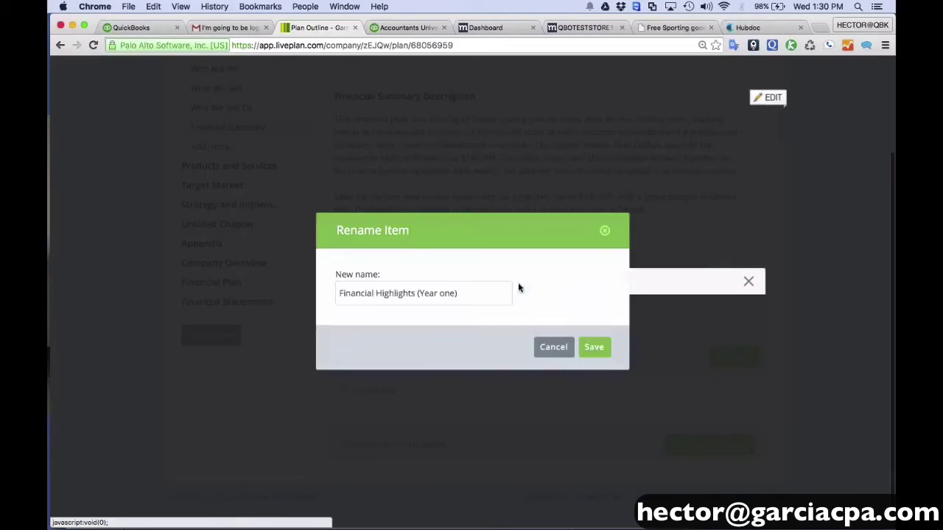
left_click(593, 347)
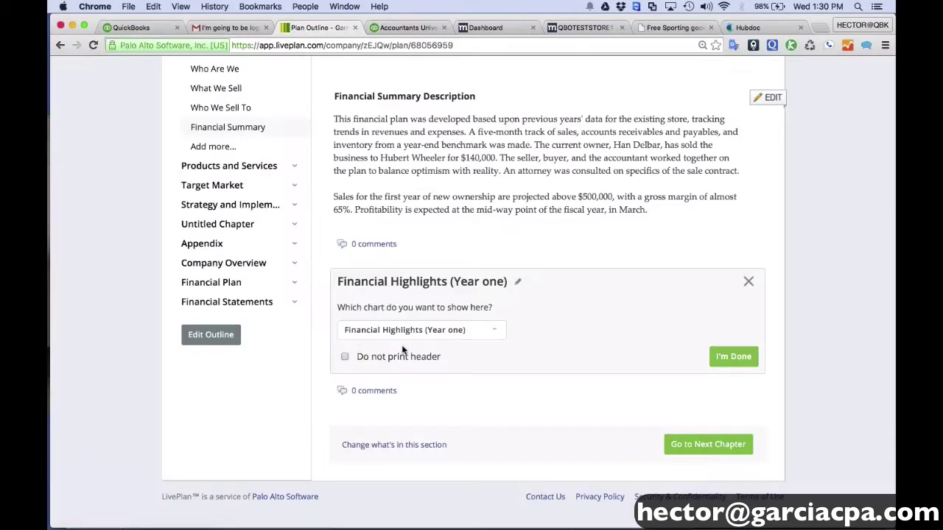
left_click(417, 333)
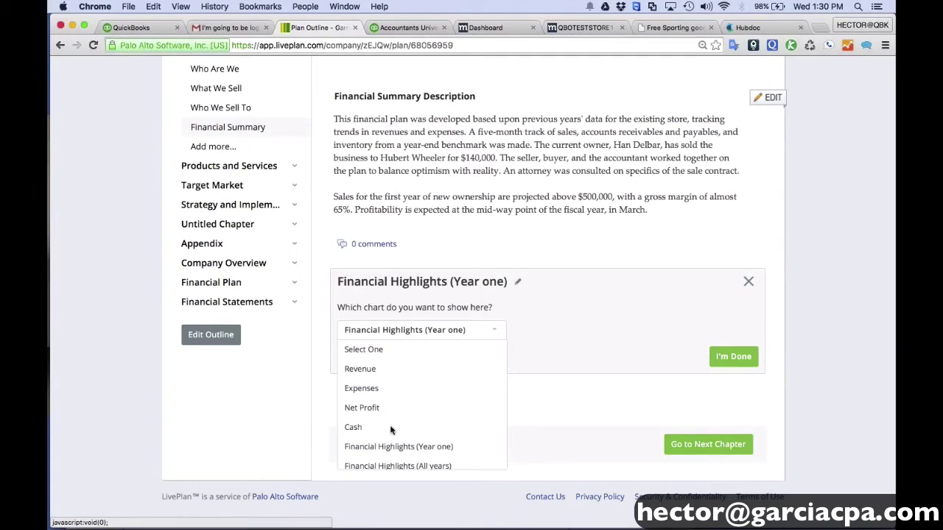
left_click(388, 368)
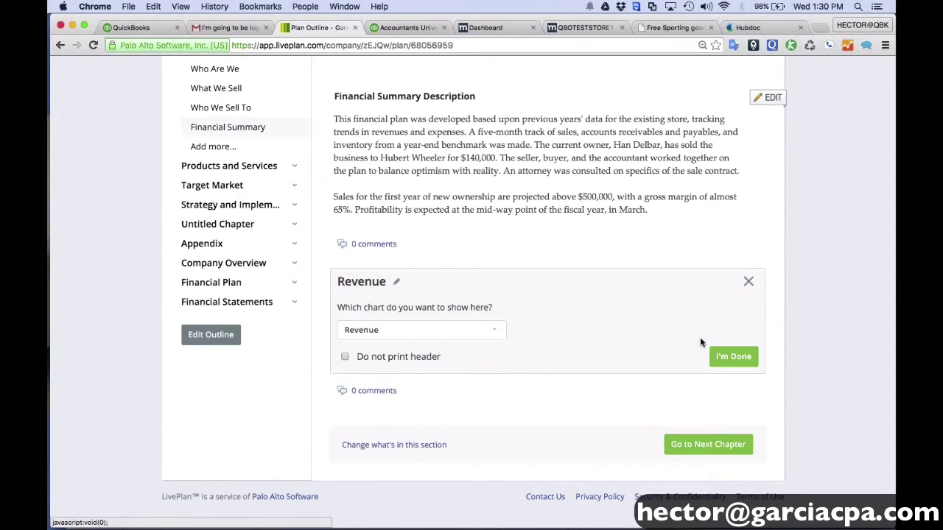
left_click(735, 360)
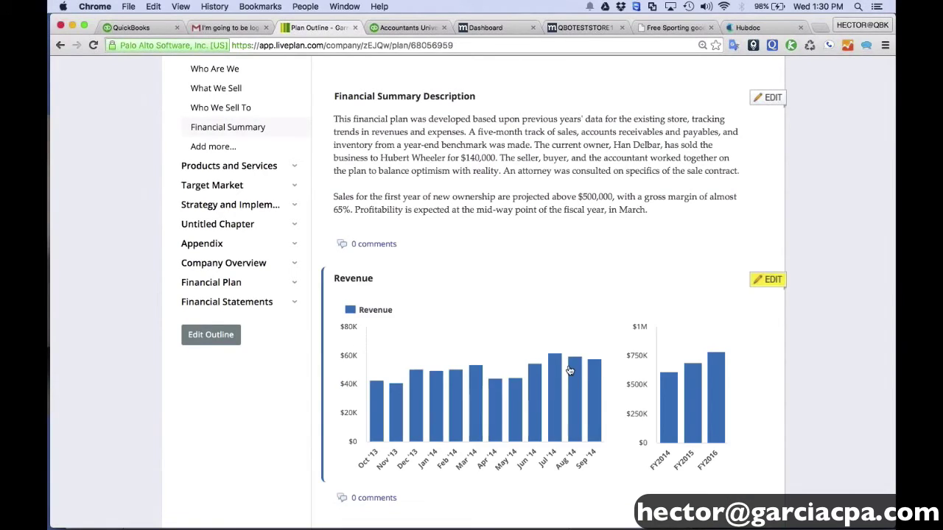
scroll(567, 368, "down", 2)
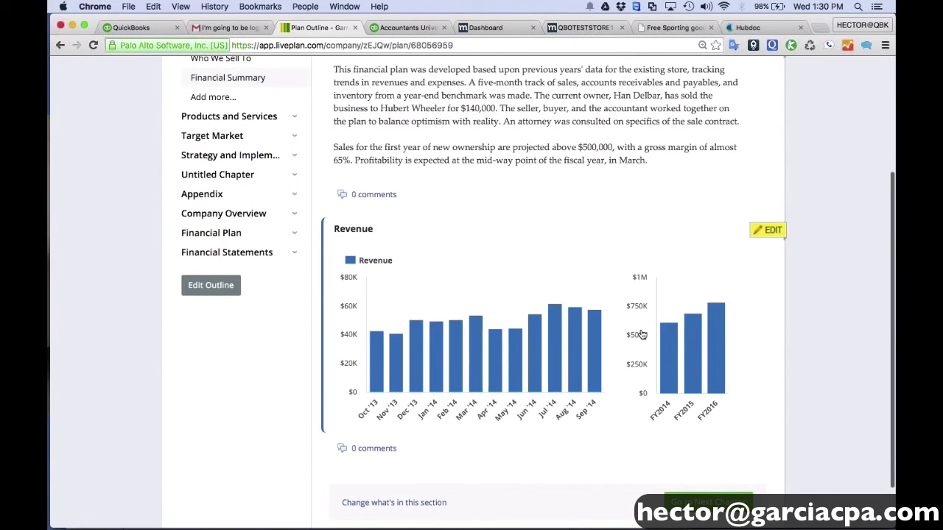
scroll(629, 324, "down", 2)
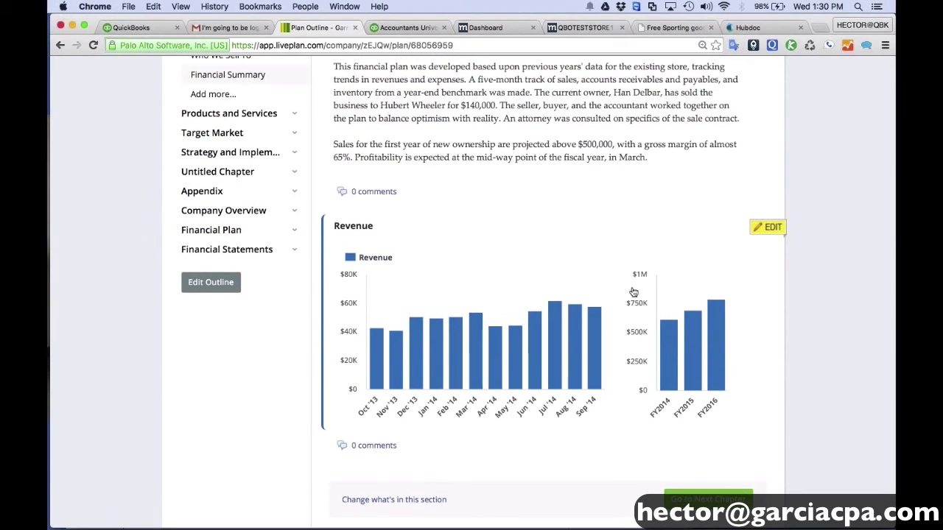
Step: Open the Revenue Forecast section of the Financial Plan chapter and examine its Revenue by Month chart and Revenue Forecast Table
scroll(565, 272, "up", 2)
scroll(564, 271, "up", 3)
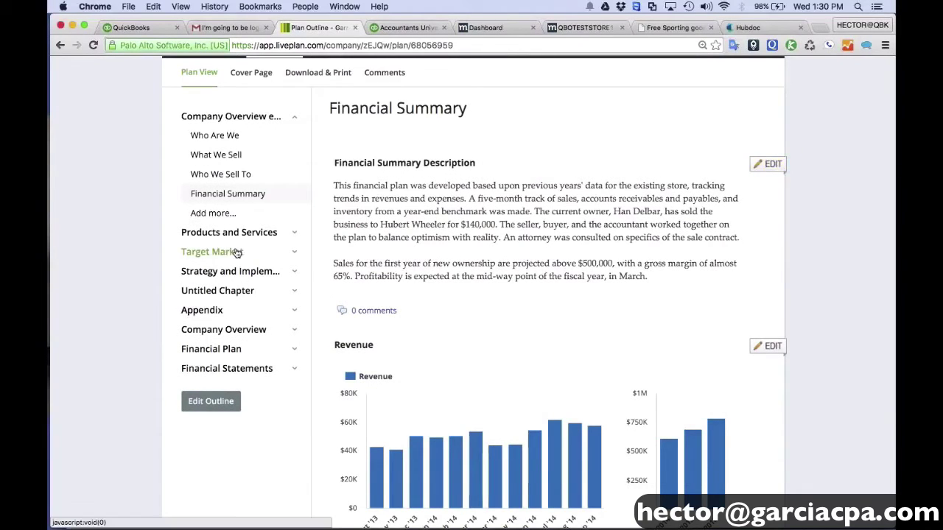
left_click(228, 353)
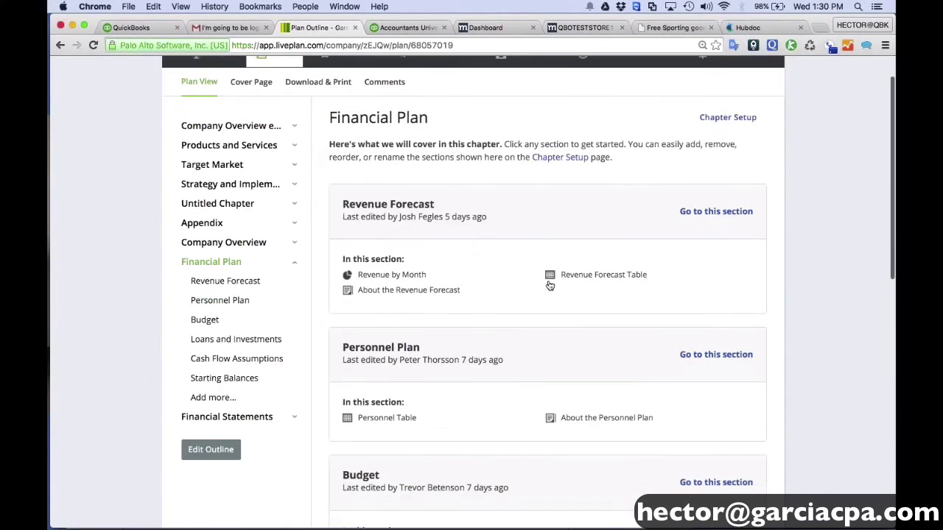
left_click(221, 265)
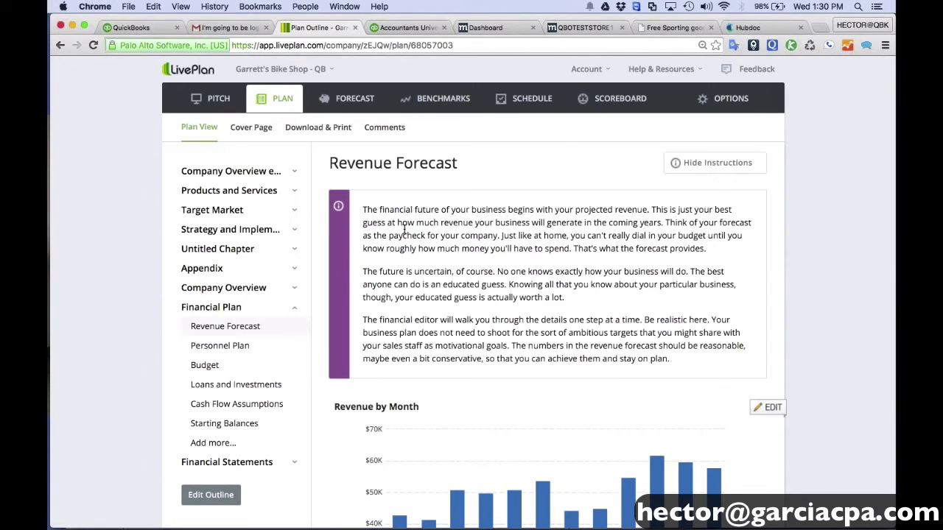
scroll(404, 231, "down", 5)
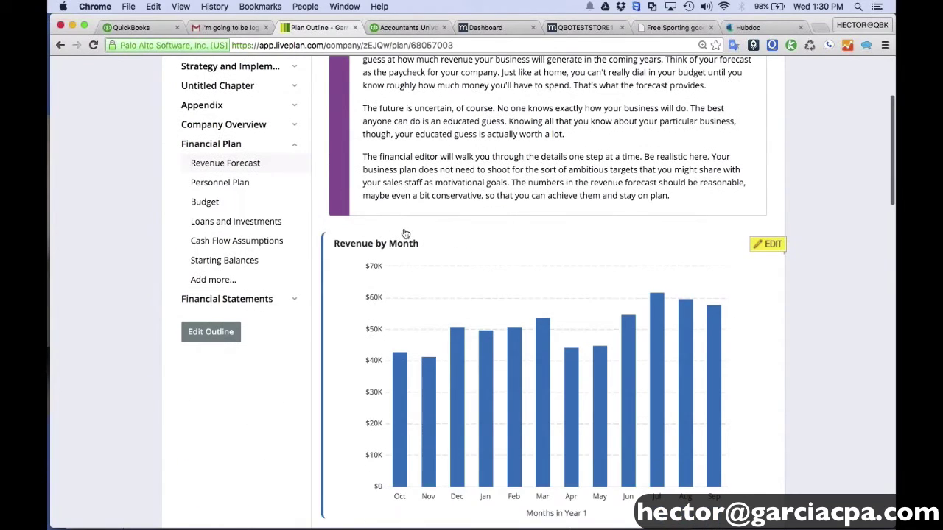
scroll(404, 234, "down", 4)
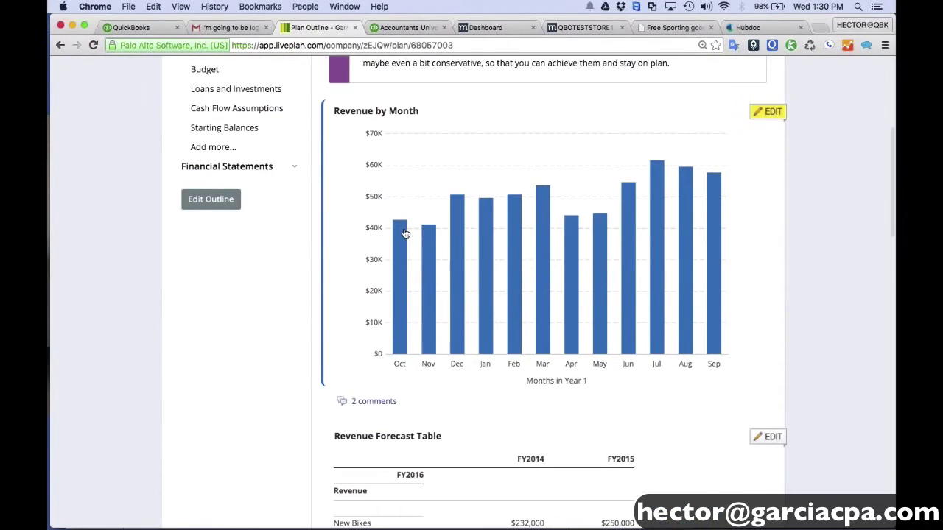
scroll(456, 309, "down", 4)
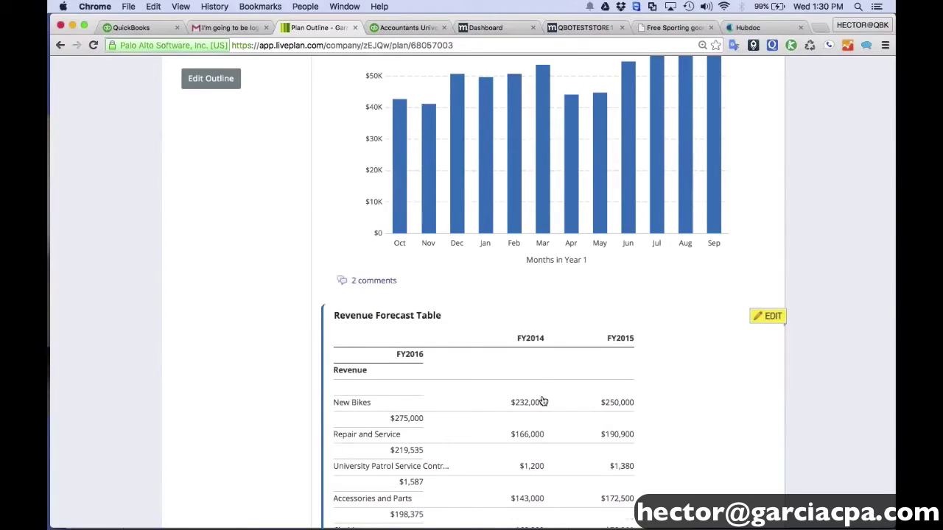
scroll(541, 331, "down", 2)
scroll(542, 335, "up", 1)
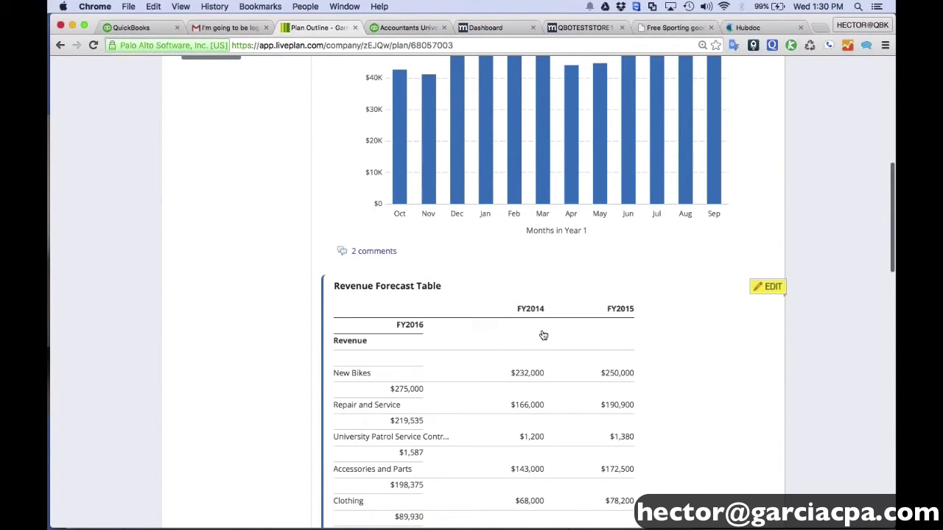
scroll(542, 335, "up", 15)
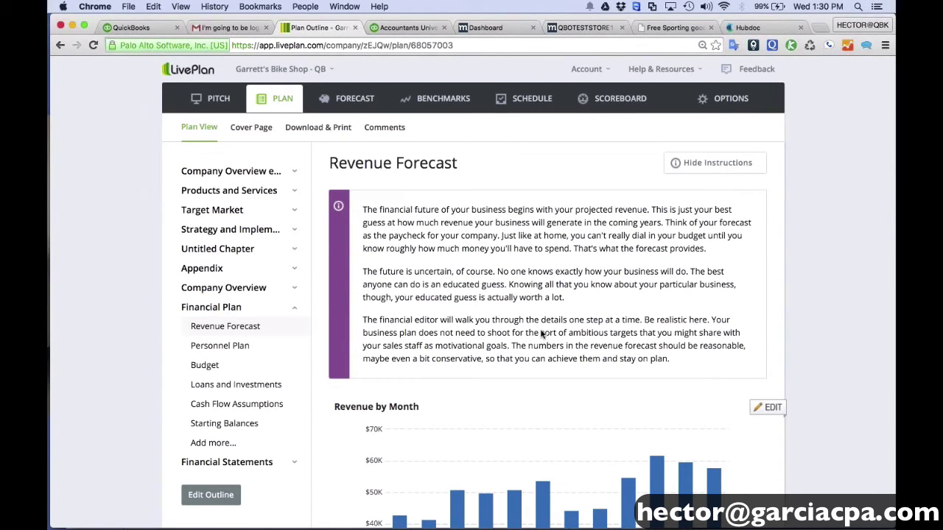
Step: Open the company's forecast and examine the Revenue page with its chart and list of revenue streams
left_click(363, 97)
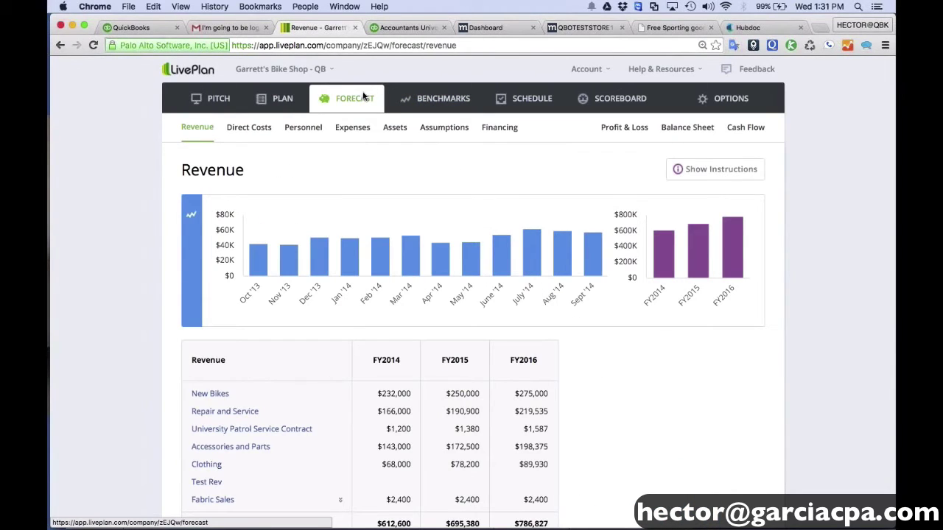
scroll(155, 223, "down", 1)
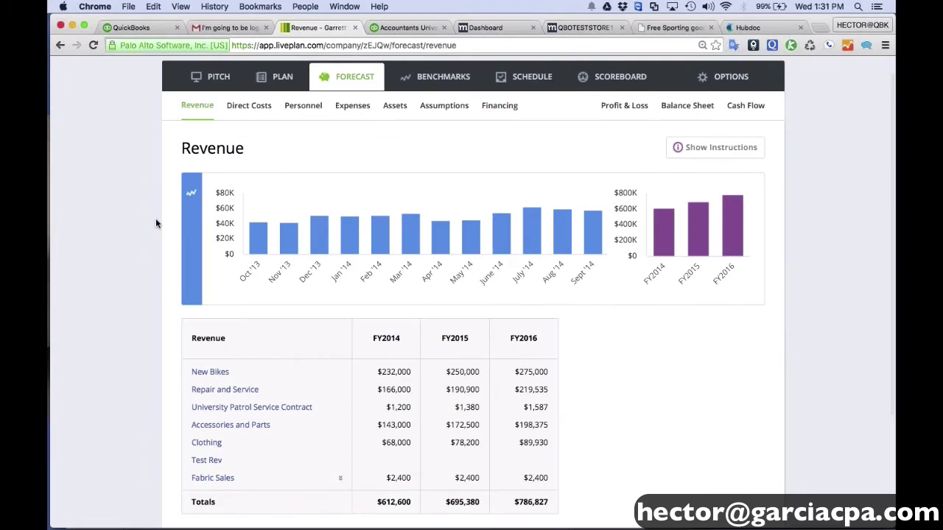
scroll(155, 223, "up", 1)
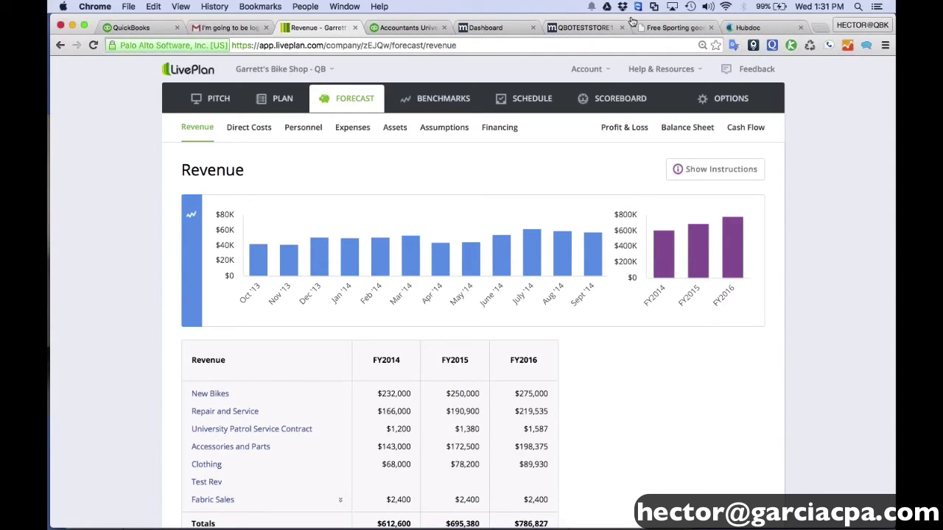
Step: Open the New Bikes revenue stream and go through its name and type settings to its monthly revenue amounts
scroll(611, 263, "down", 3)
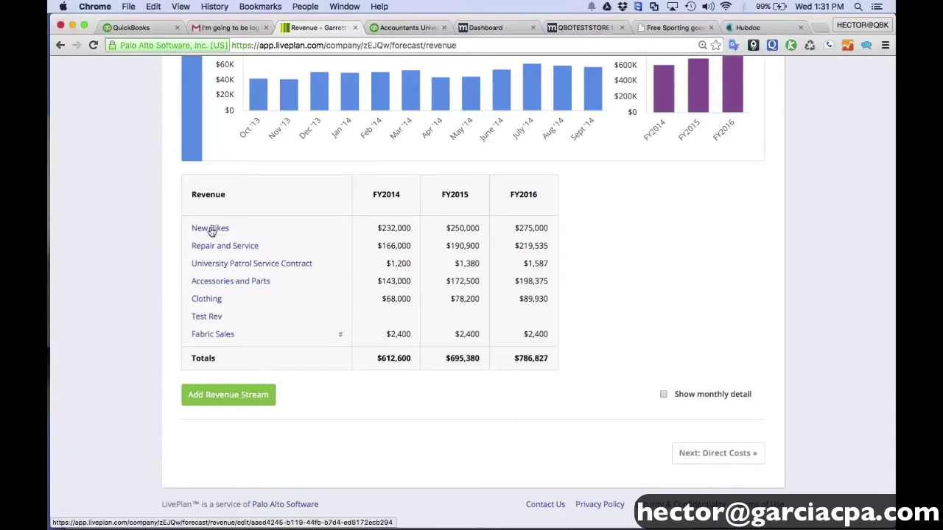
left_click(210, 229)
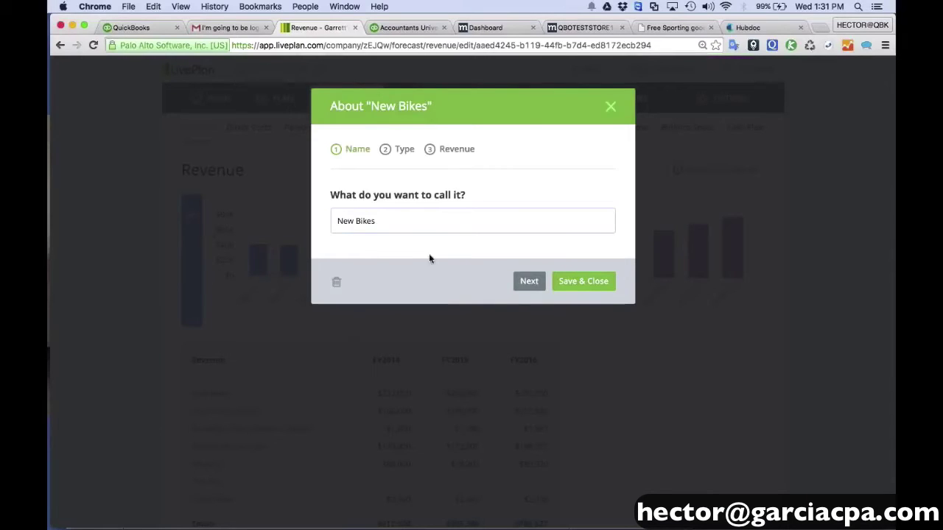
left_click(528, 282)
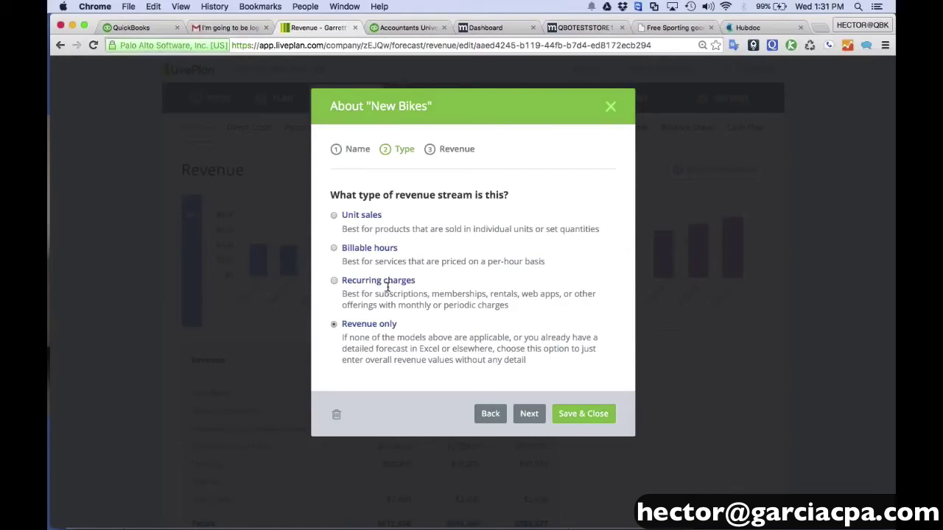
left_click(529, 414)
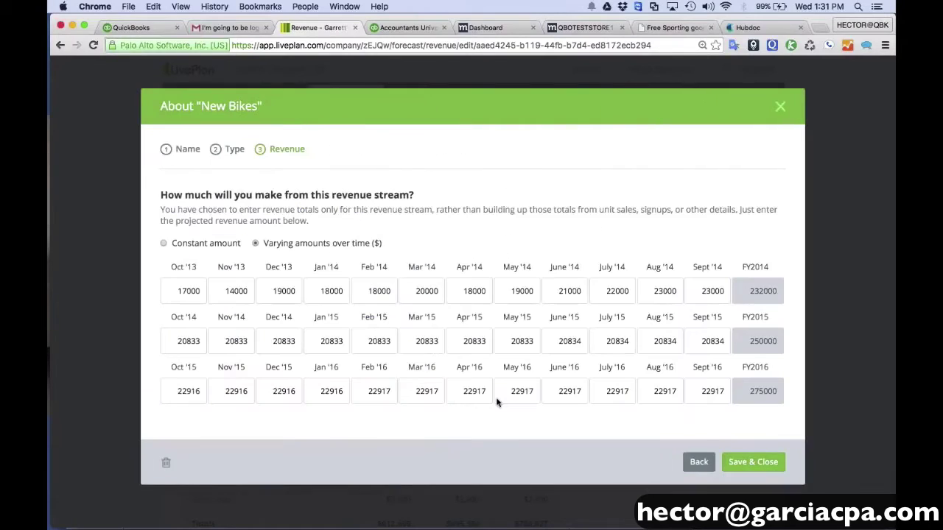
Step: Try the Unit sales type for the New Bikes revenue stream with a constant amount per month, and discard the changes
left_click(701, 464)
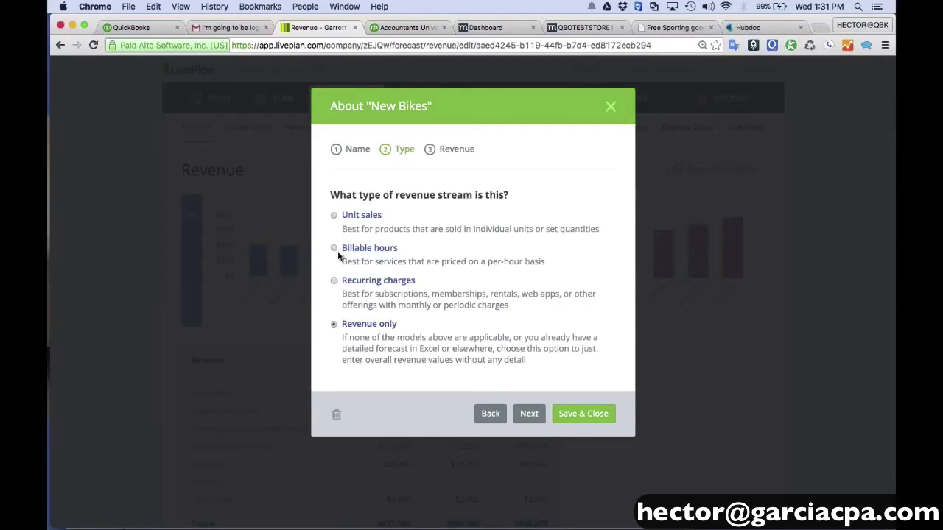
left_click(334, 215)
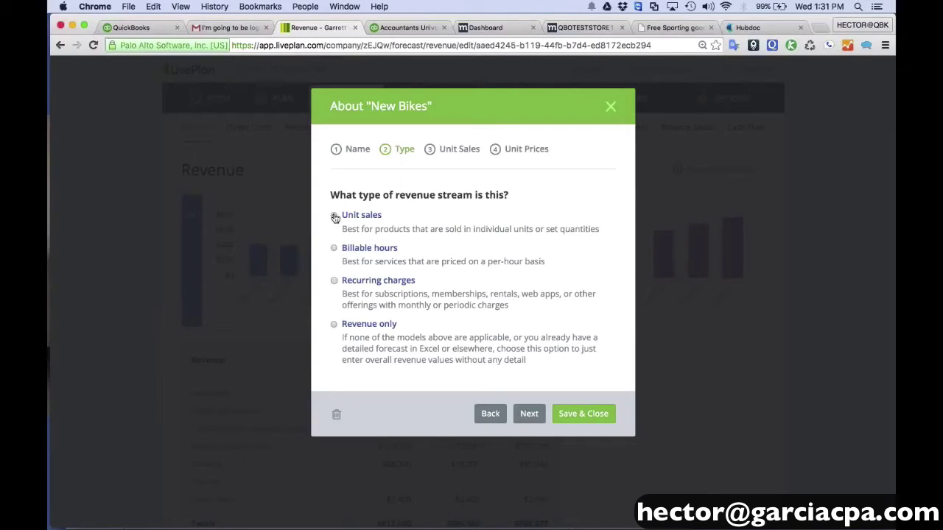
left_click(529, 414)
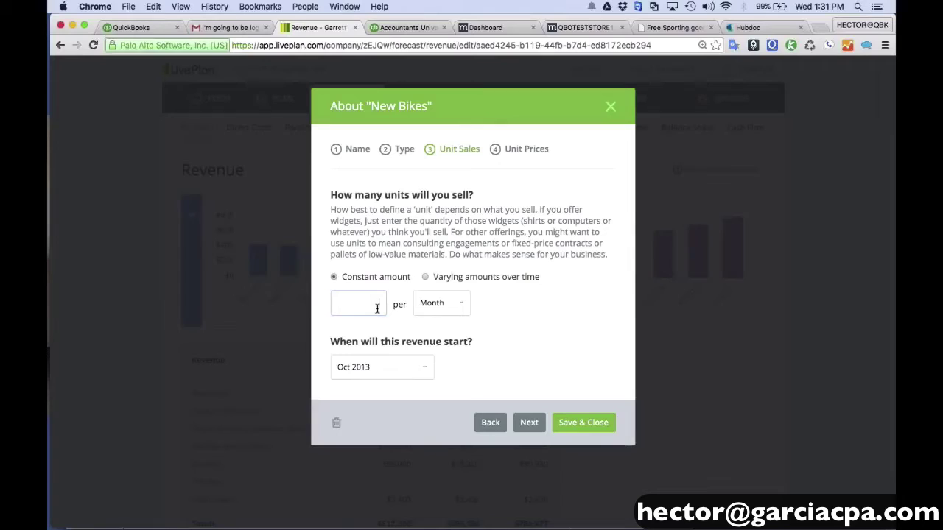
left_click(533, 423)
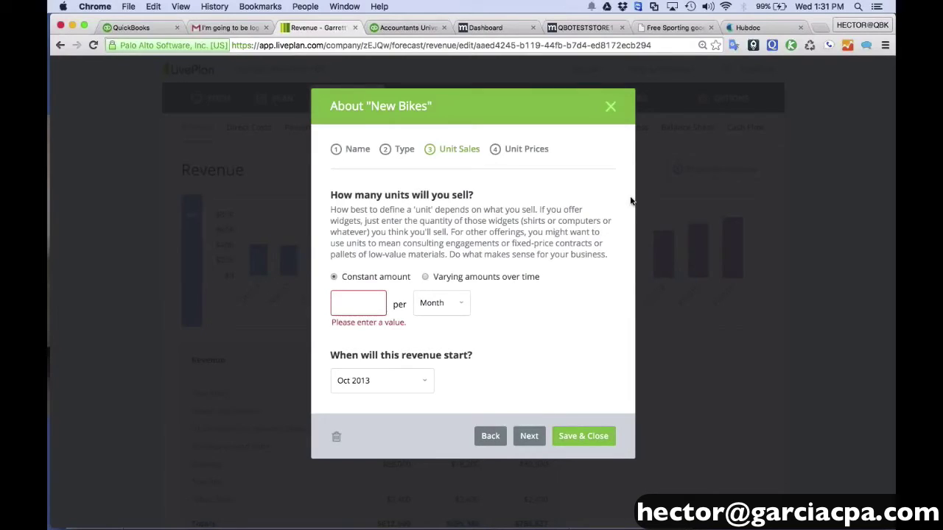
left_click(611, 107)
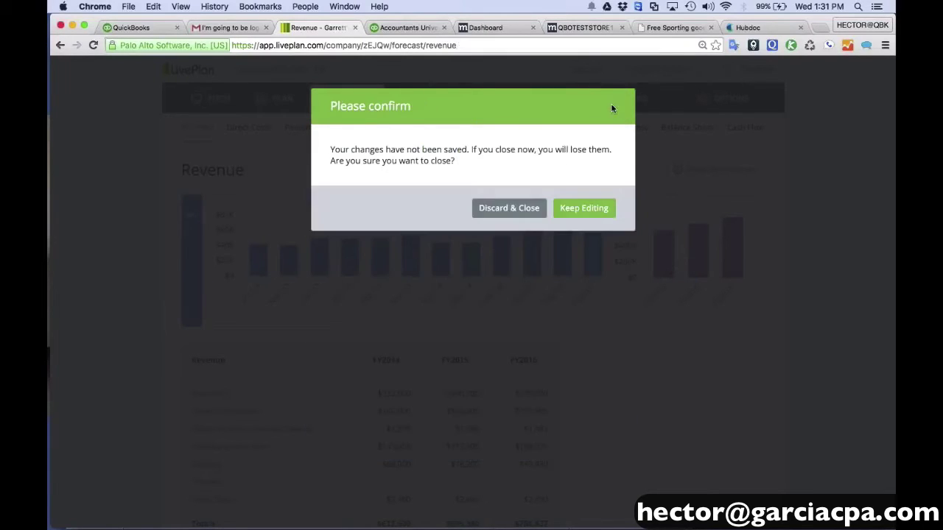
left_click(559, 207)
Step: In the Direct Costs forecast, start a new general direct cost named Direct Materials with varying amounts over time
scroll(529, 228, "down", 1)
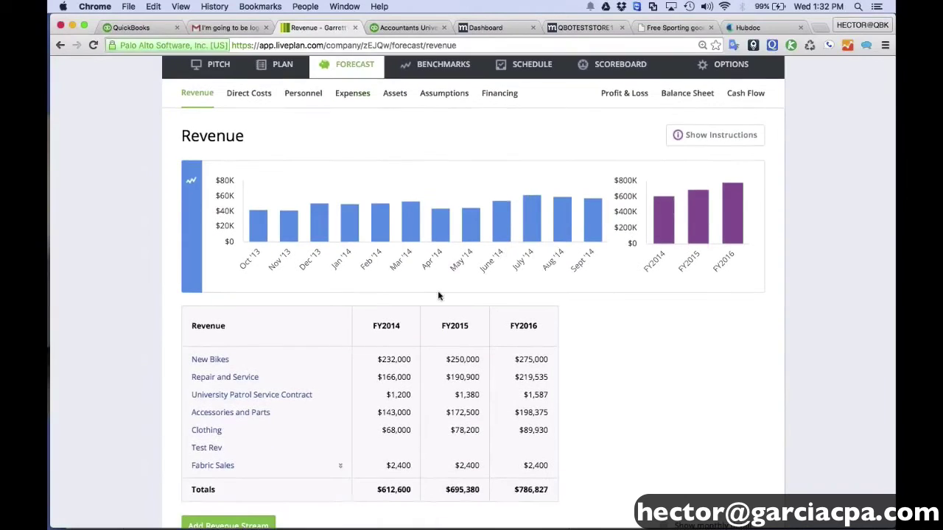
left_click(263, 99)
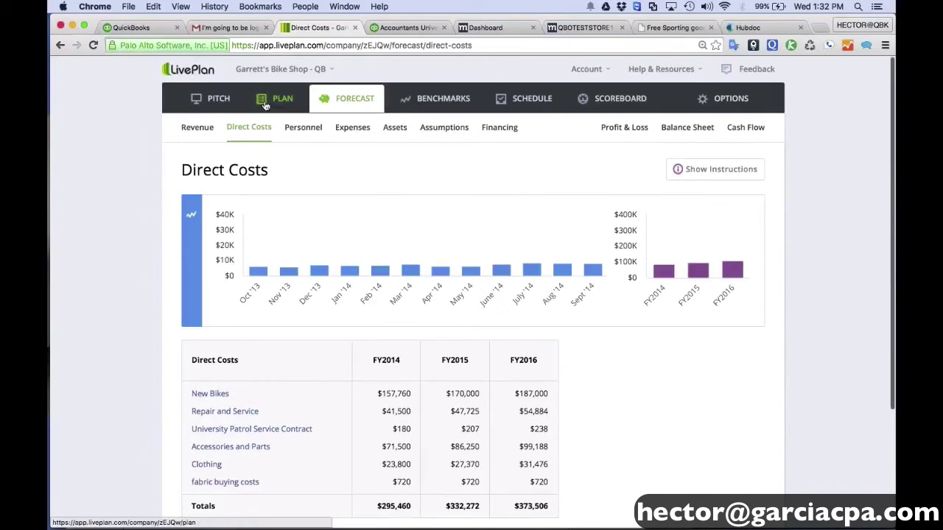
scroll(141, 314, "down", 3)
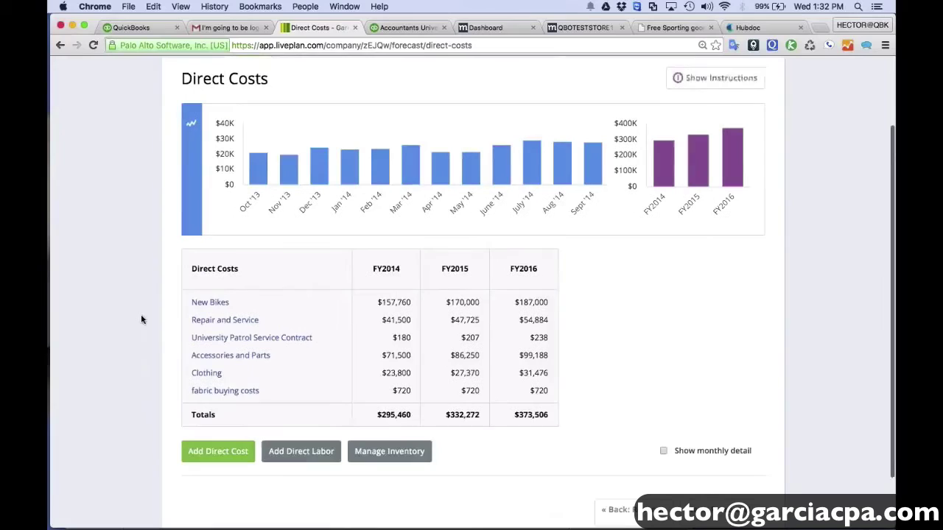
scroll(142, 319, "up", 1)
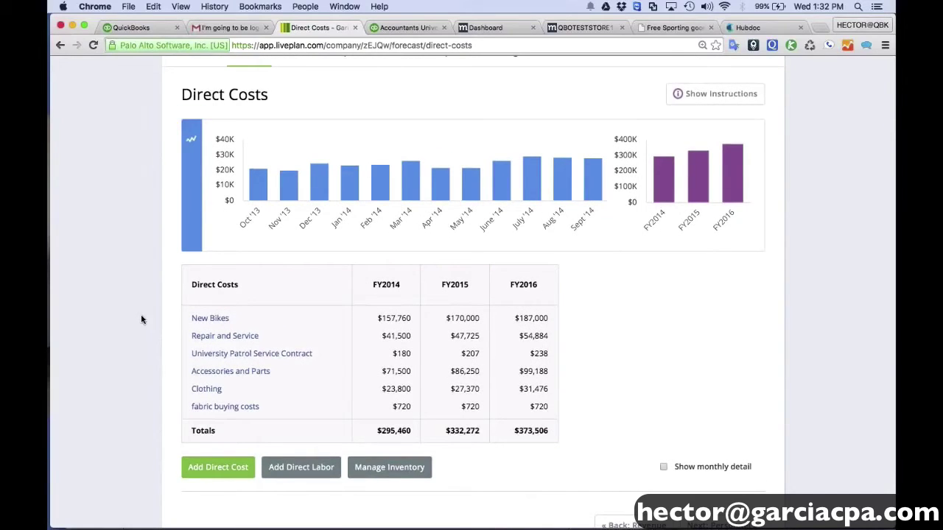
left_click(215, 469)
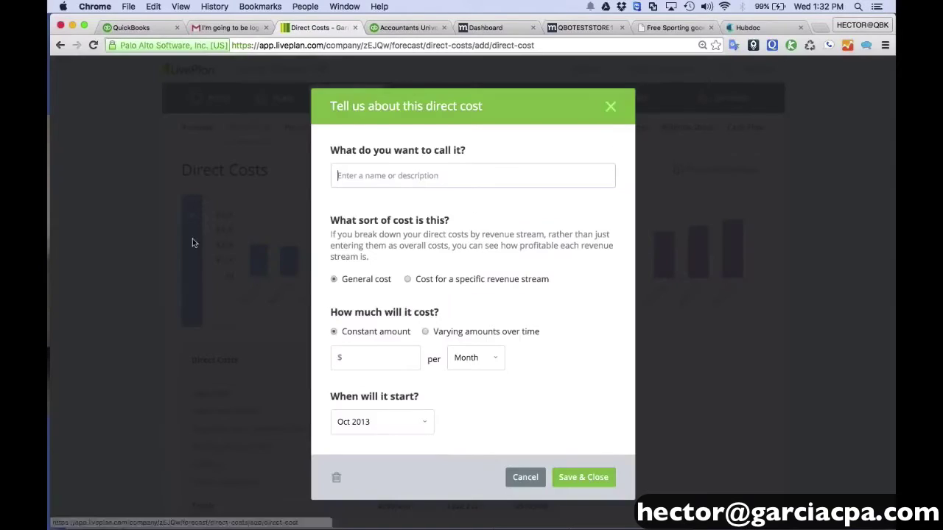
type("Direct Materials")
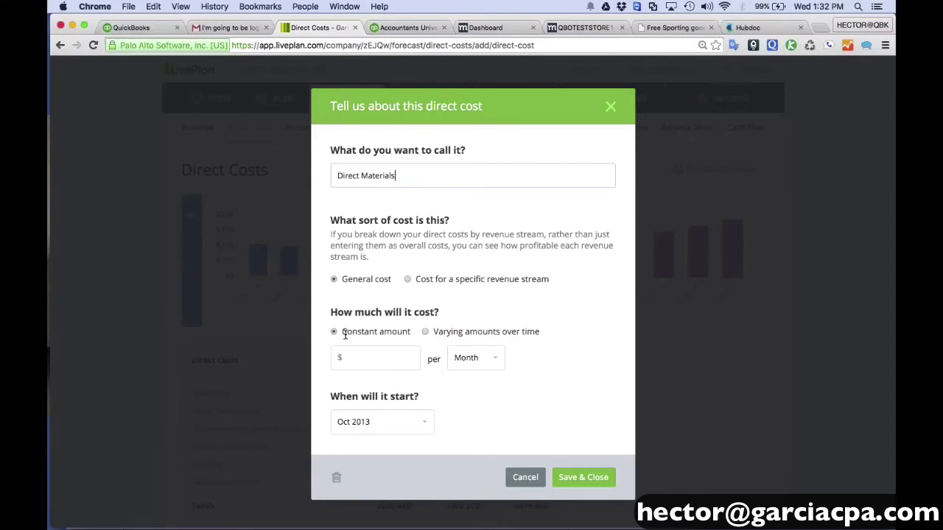
left_click(370, 355)
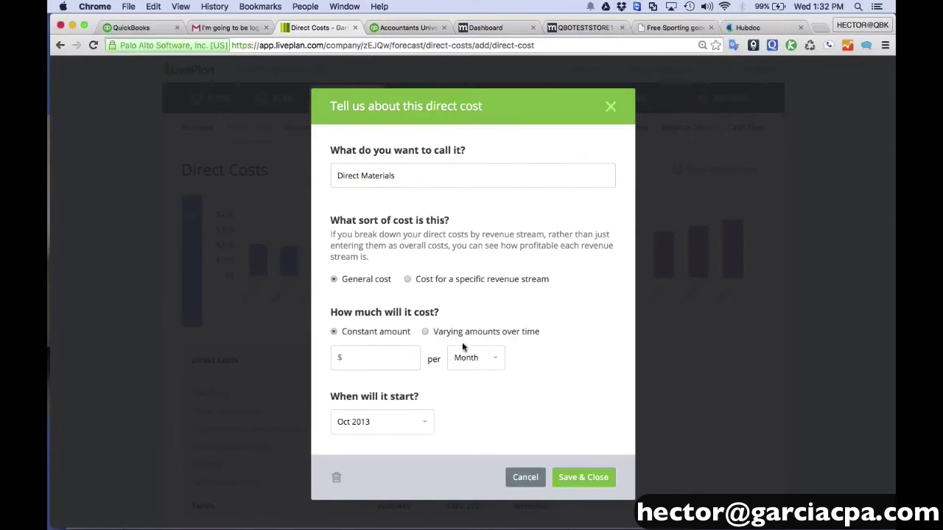
left_click(425, 332)
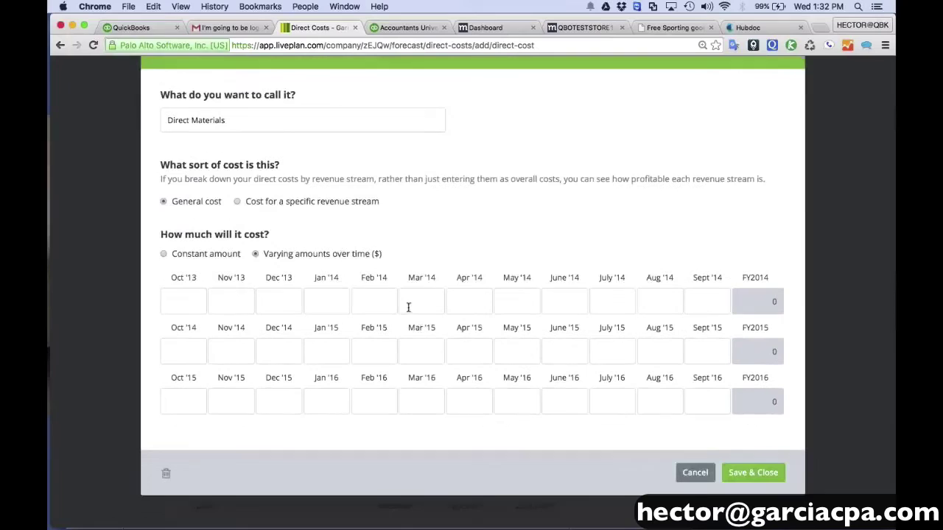
Step: Make Direct Materials a cost for the Clothing revenue stream at 10% of that stream's revenue and save it
left_click(237, 201)
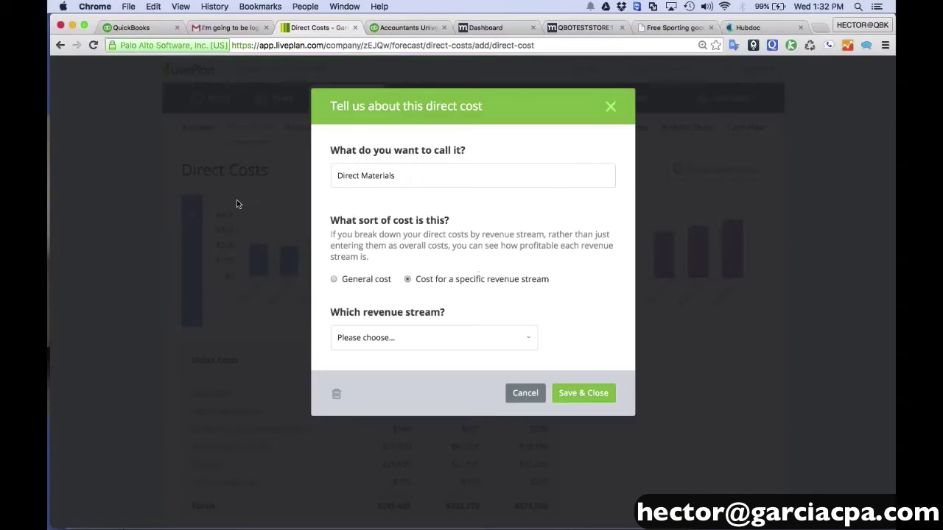
left_click(423, 341)
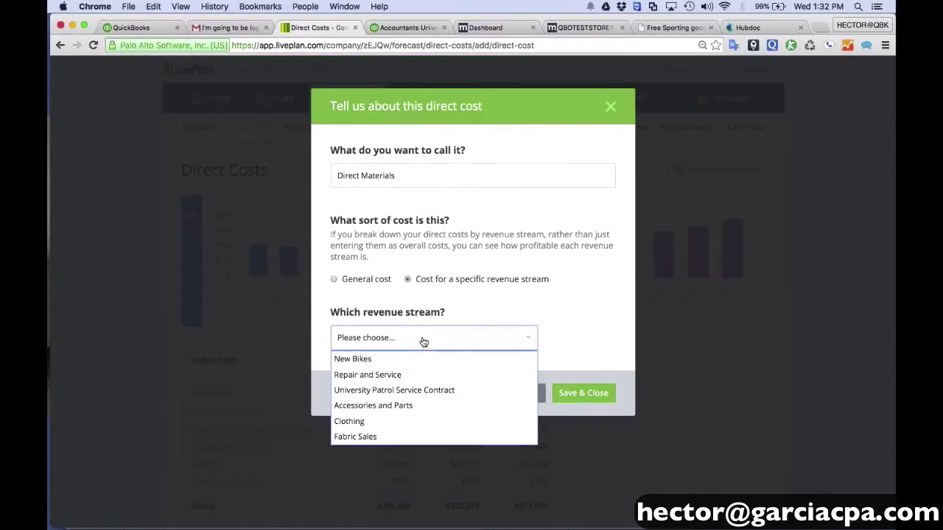
left_click(366, 421)
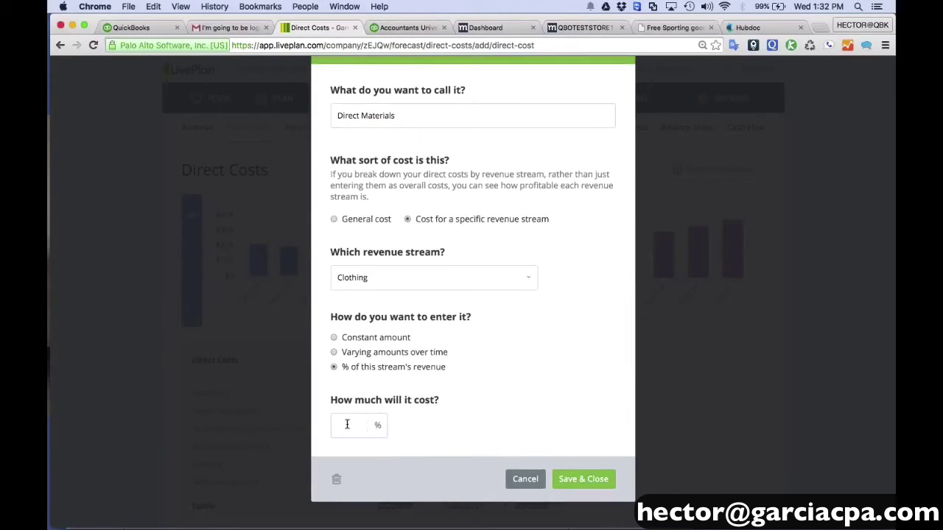
left_click(346, 424)
type("10")
scroll(471, 422, "up", 1)
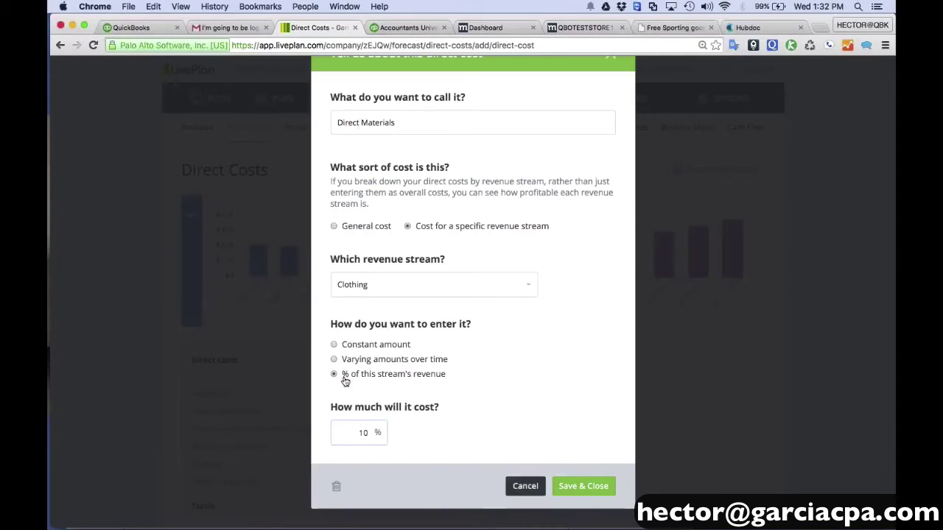
left_click(573, 489)
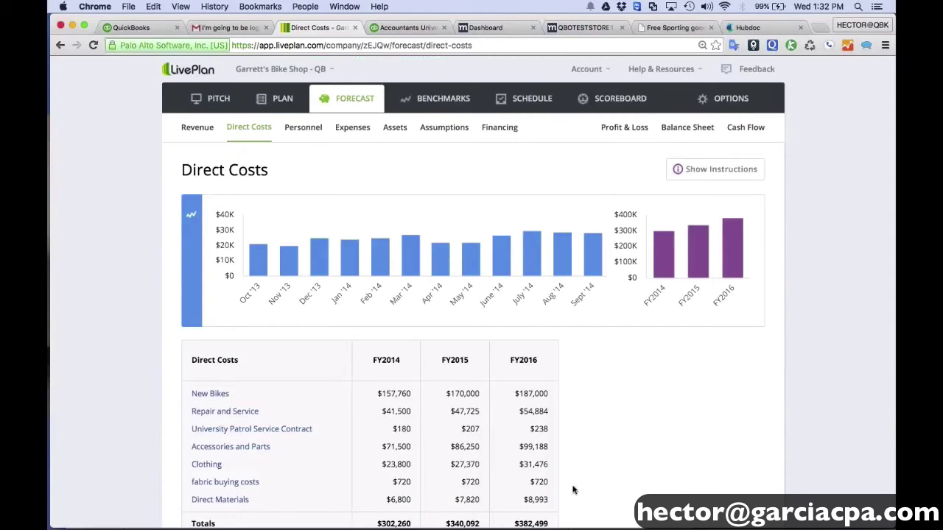
Step: Delete the Direct Materials cost from the Direct Costs table
scroll(574, 489, "down", 1)
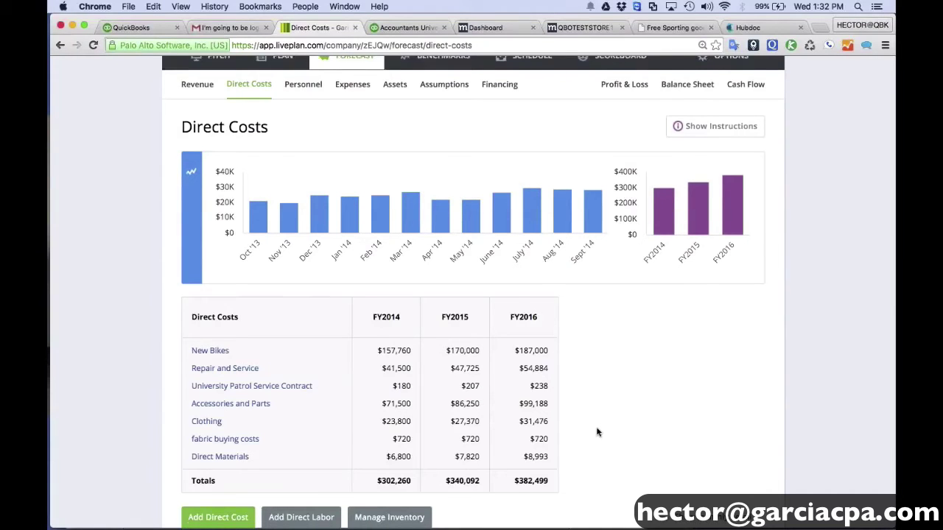
scroll(597, 432, "down", 2)
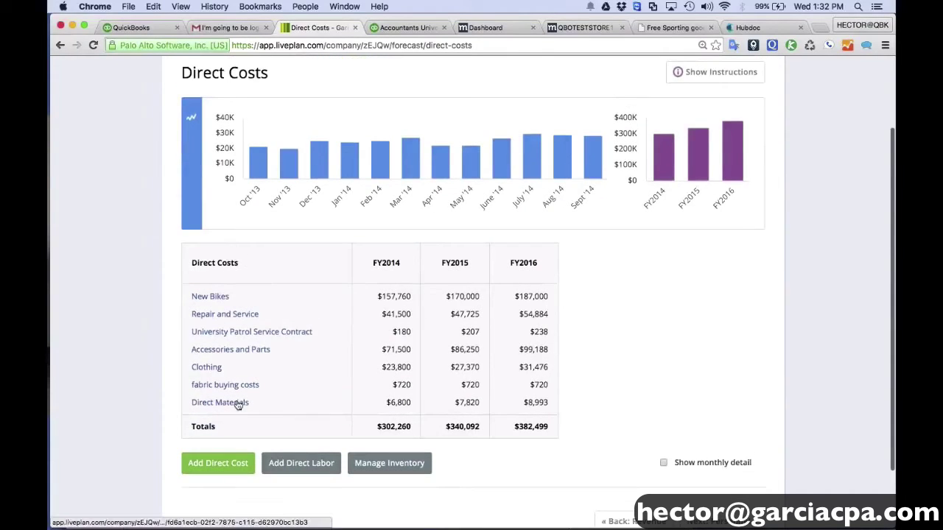
left_click(238, 404)
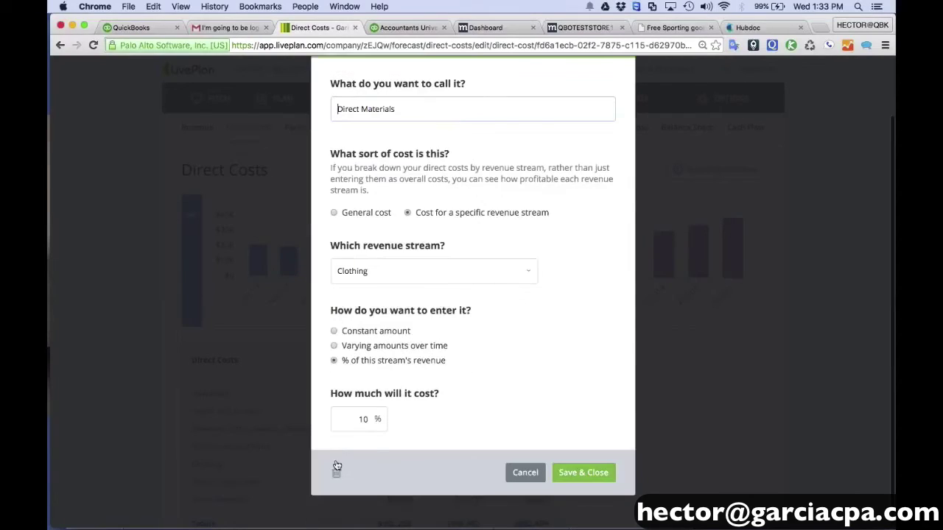
left_click(336, 469)
left_click(360, 483)
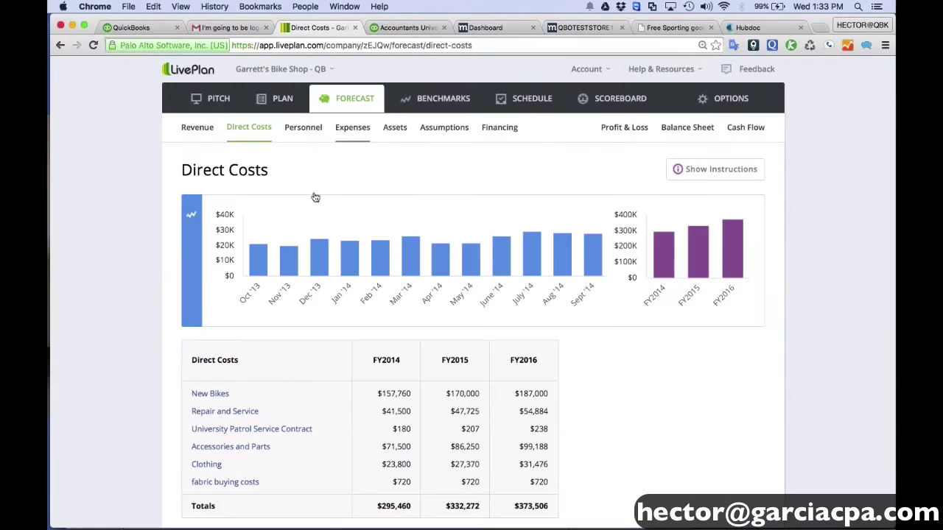
Step: In the Personnel forecast, start a new group of 3 employees named Sales Staff (Outside), treated as regular labor
left_click(316, 126)
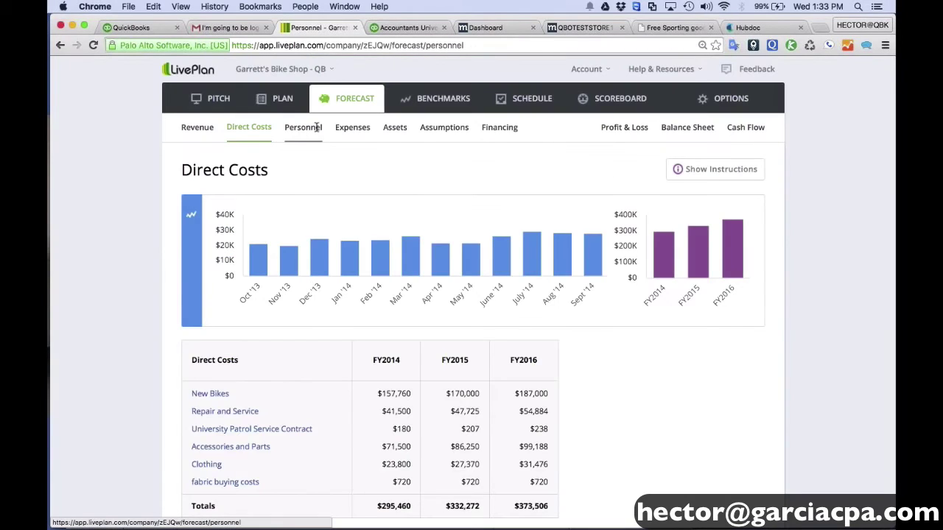
scroll(316, 130, "down", 3)
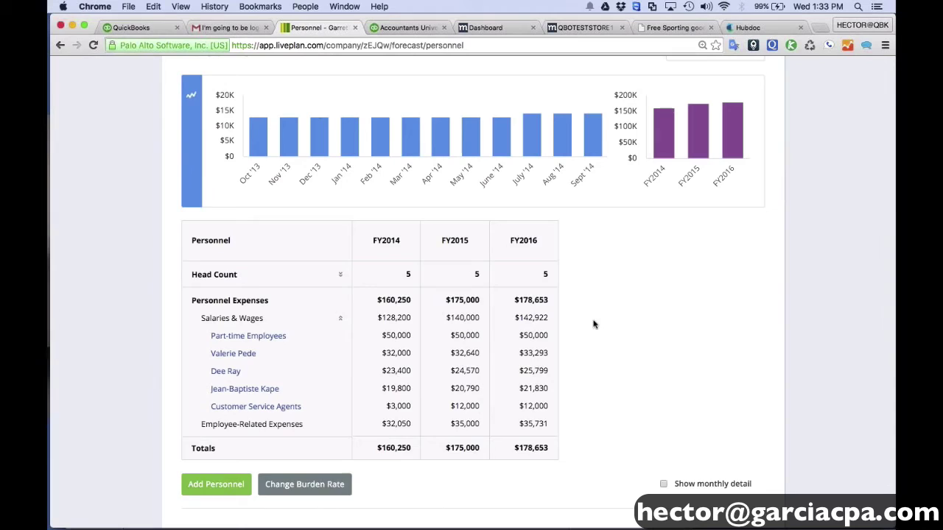
scroll(593, 324, "down", 1)
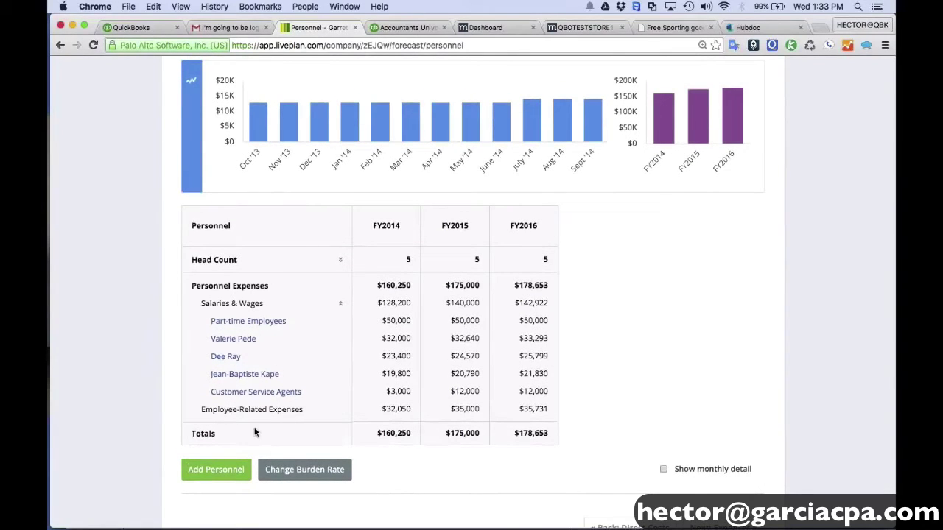
left_click(215, 470)
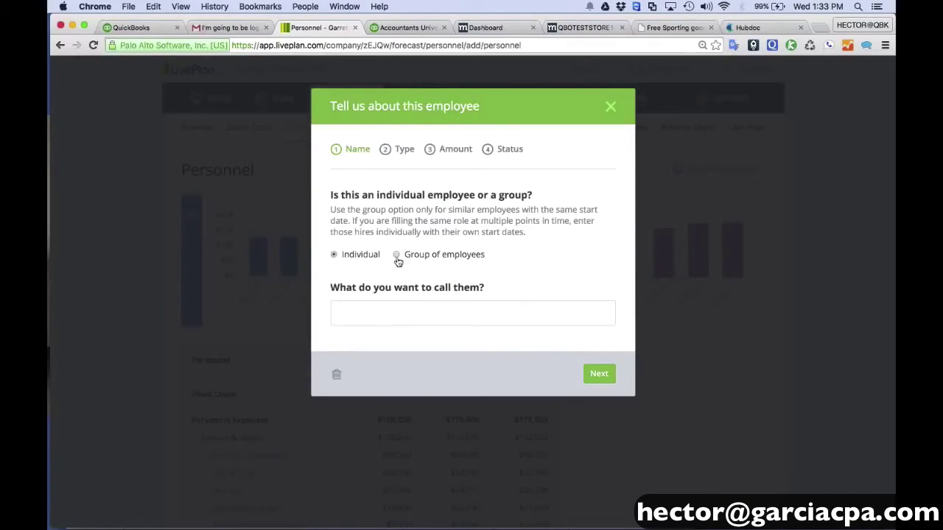
left_click(397, 256)
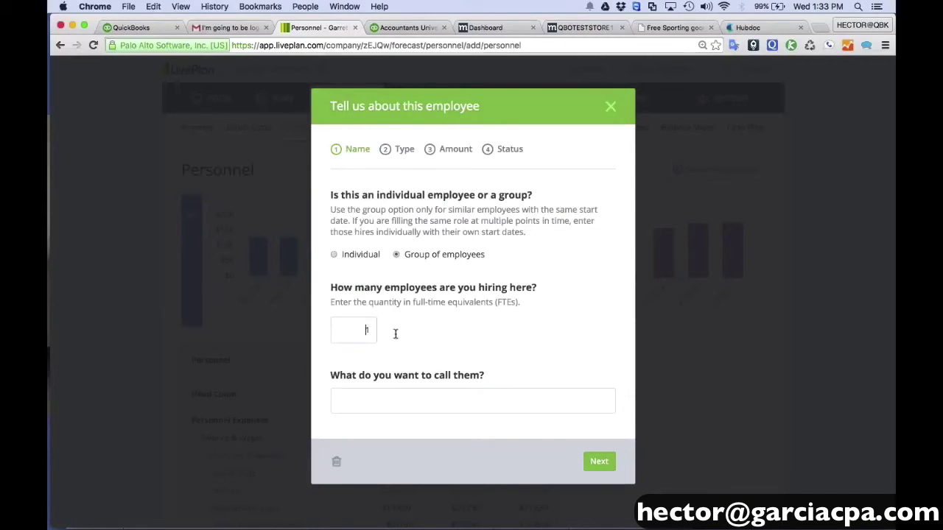
type("3")
left_click(395, 399)
type("Sales Staff (Outside)")
left_click(598, 461)
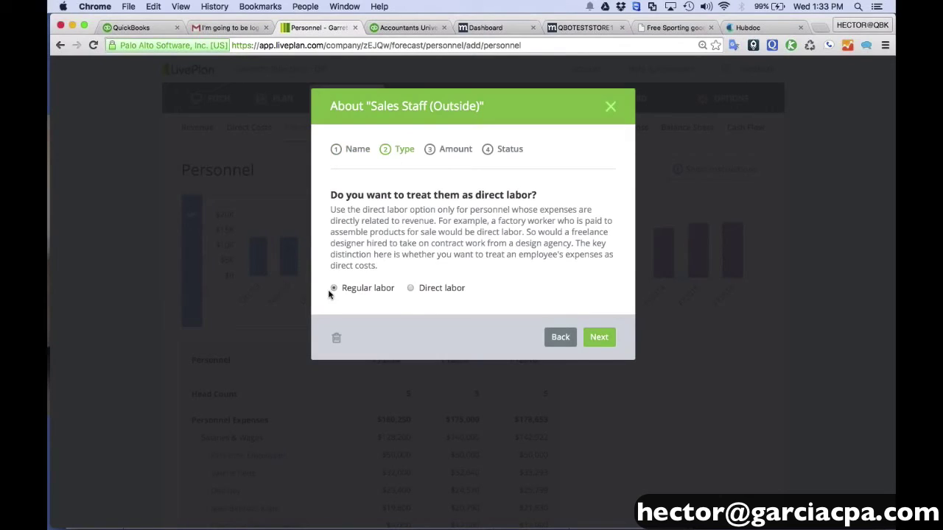
left_click(599, 337)
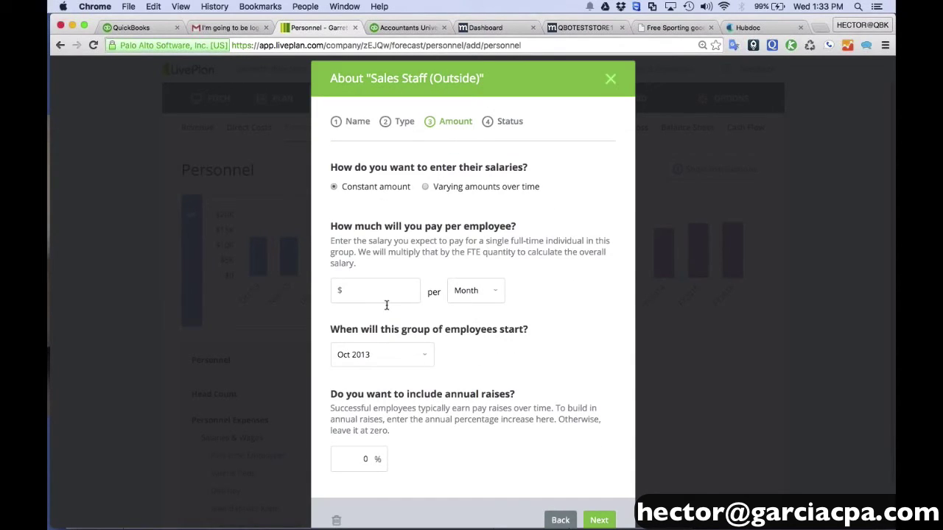
Step: Give the group a constant $3000 per employee per month from Oct 2013 with 5% annual raises, and save them as on-staff employees
left_click(347, 290)
type("3000")
left_click(380, 356)
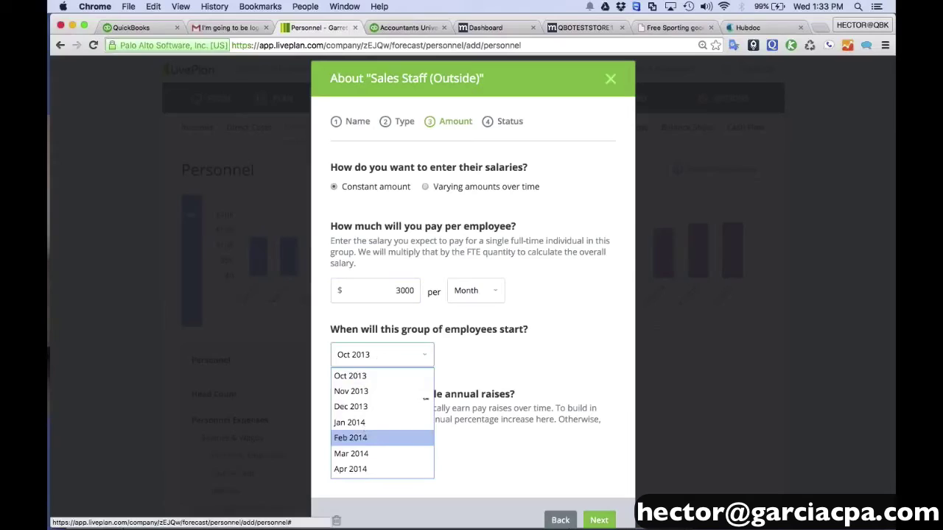
left_click(466, 365)
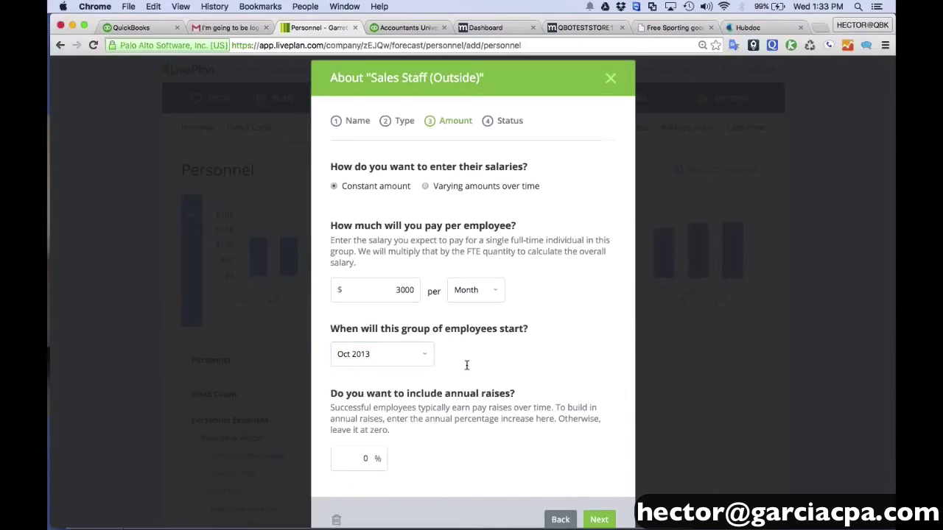
scroll(466, 364, "down", 2)
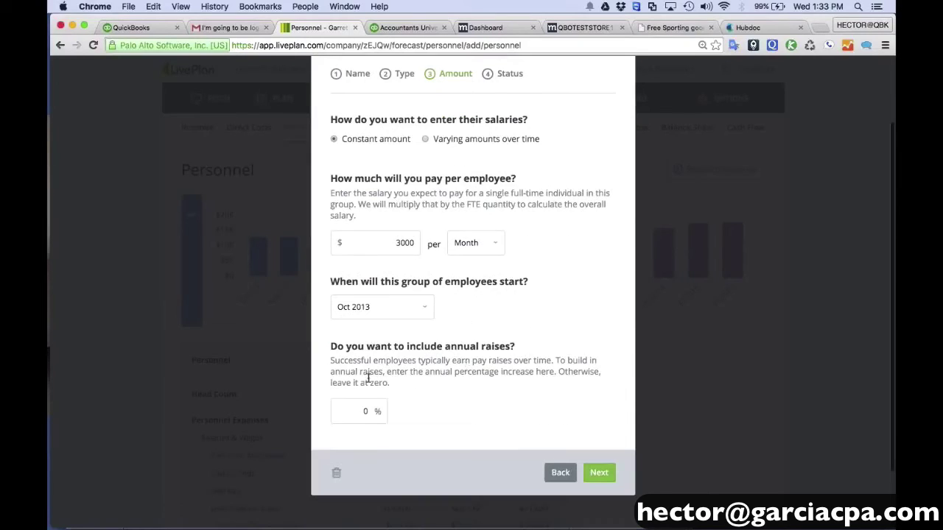
left_click(346, 410)
type("5")
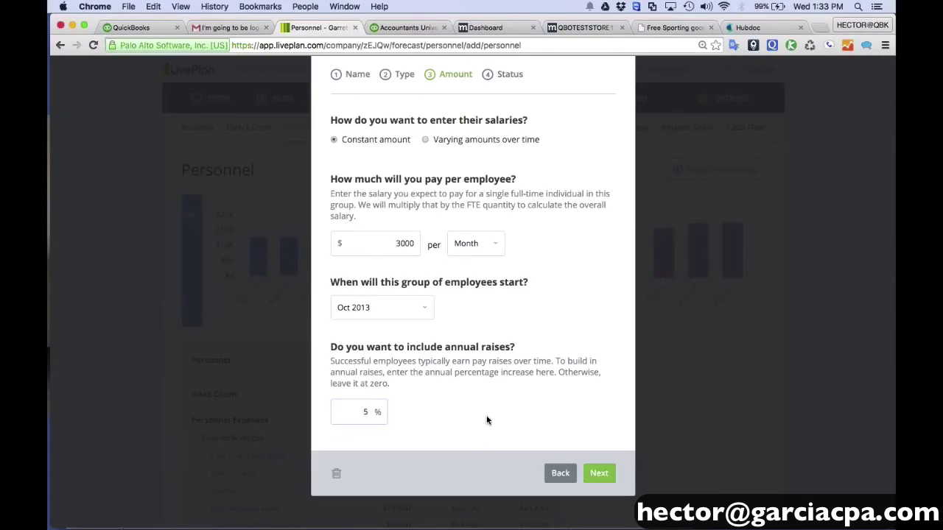
left_click(599, 471)
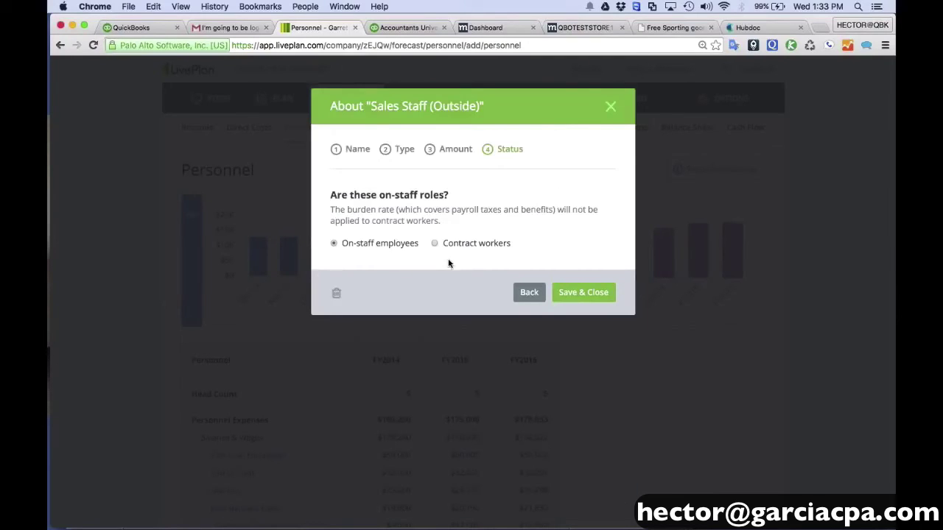
left_click(580, 293)
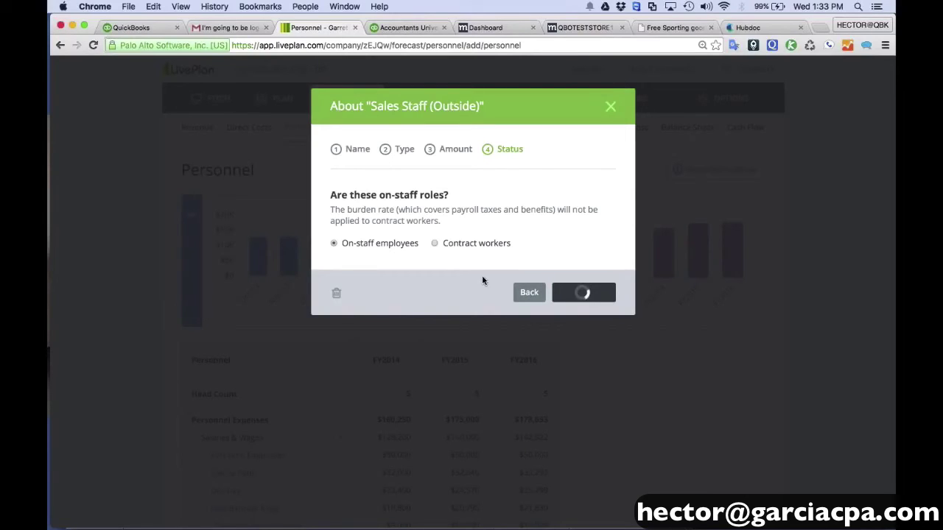
Step: Examine the updated Personnel forecast table and the burden rate explanation, closing the burden rate settings without saving
scroll(648, 372, "down", 5)
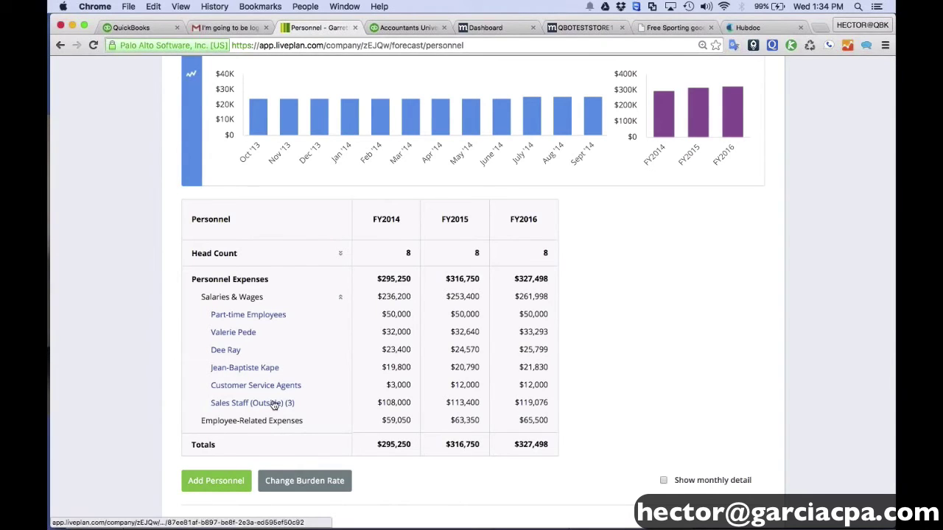
left_click(302, 481)
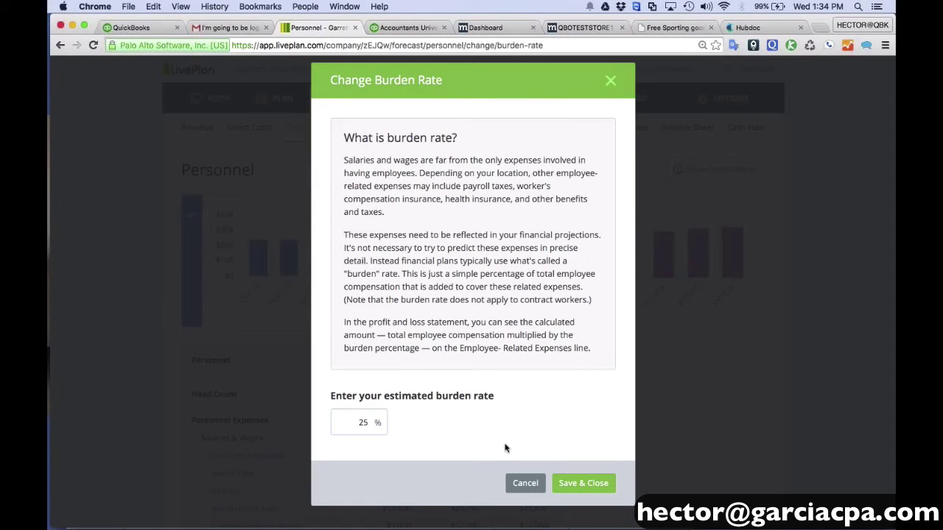
left_click(523, 483)
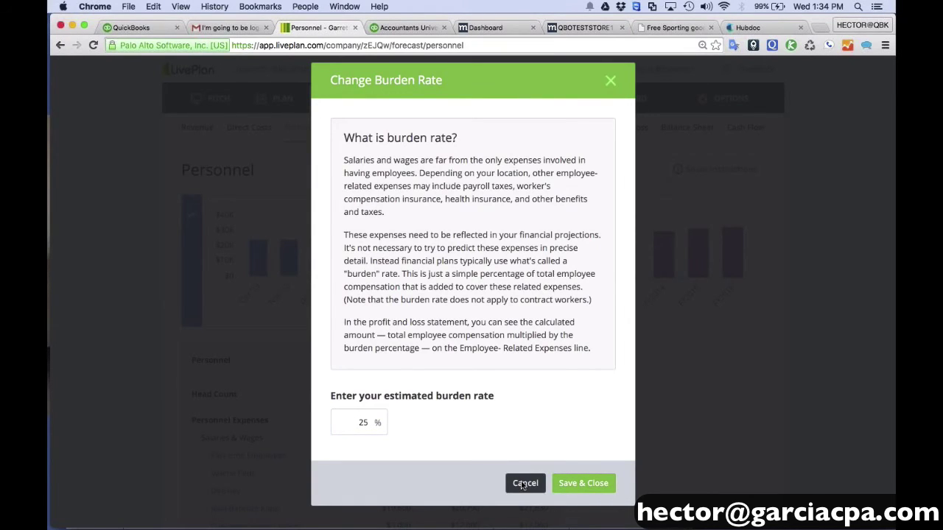
scroll(467, 396, "down", 2)
scroll(467, 395, "down", 2)
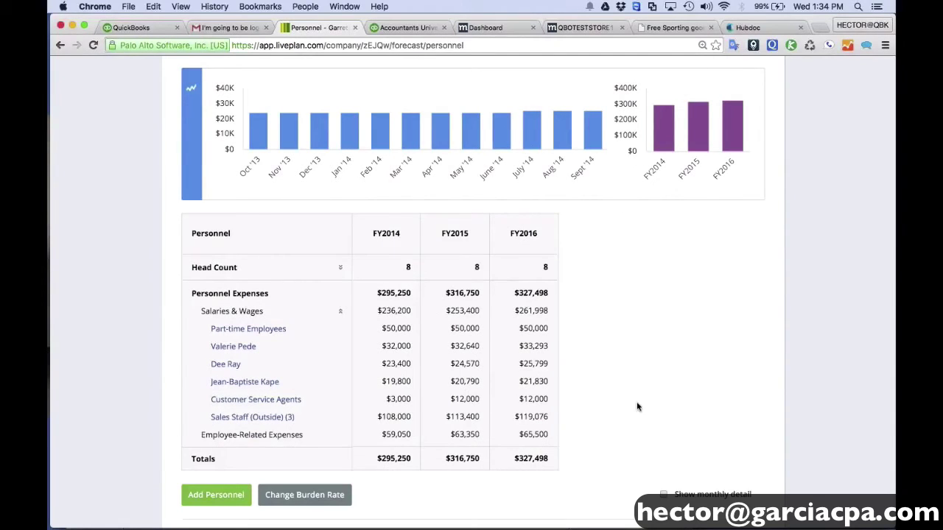
scroll(637, 406, "up", 1)
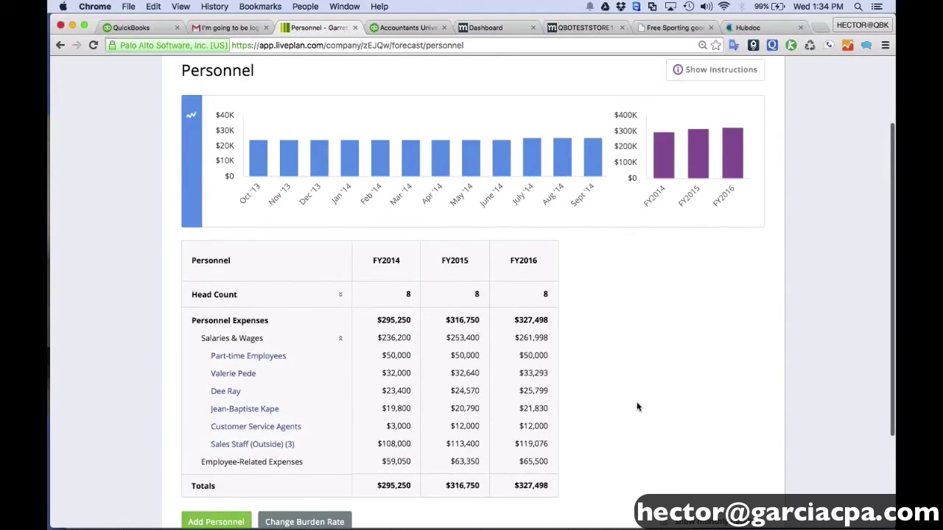
scroll(638, 406, "up", 3)
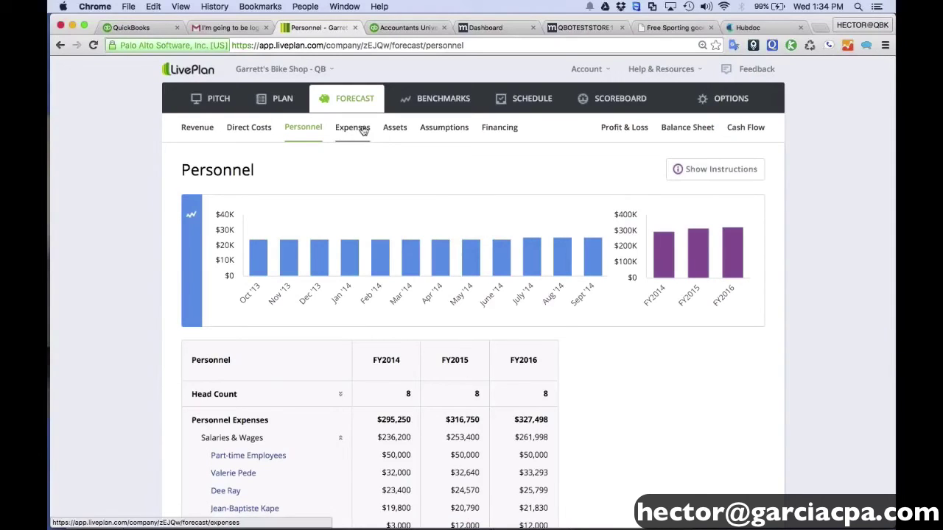
Step: In the Expenses forecast, add an expense named Office Expenses at 5% of overall revenue, beginning Oct 2013, and check it in the table
left_click(363, 129)
scroll(425, 292, "down", 2)
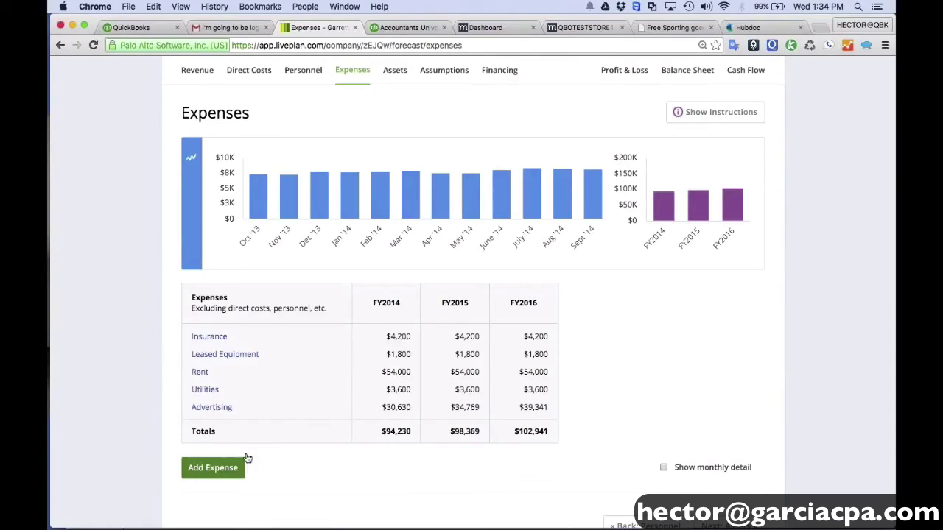
left_click(225, 470)
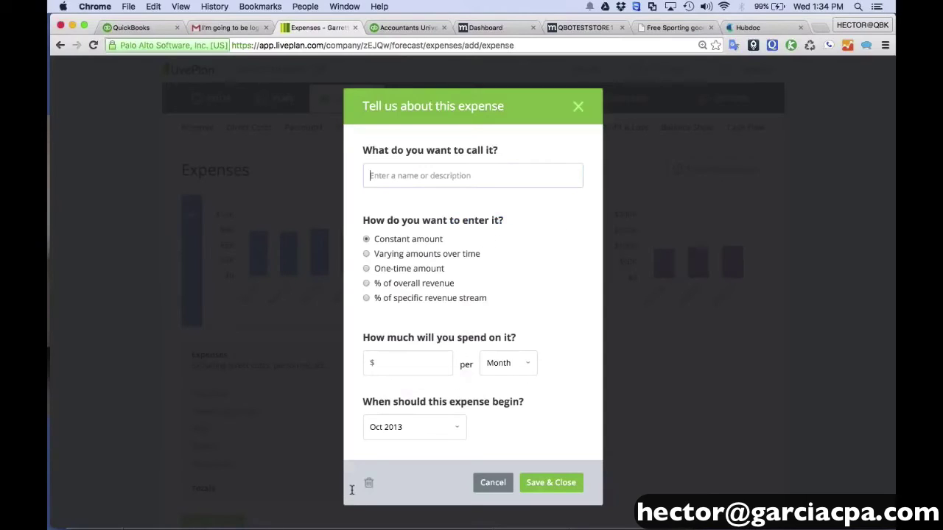
type("Of")
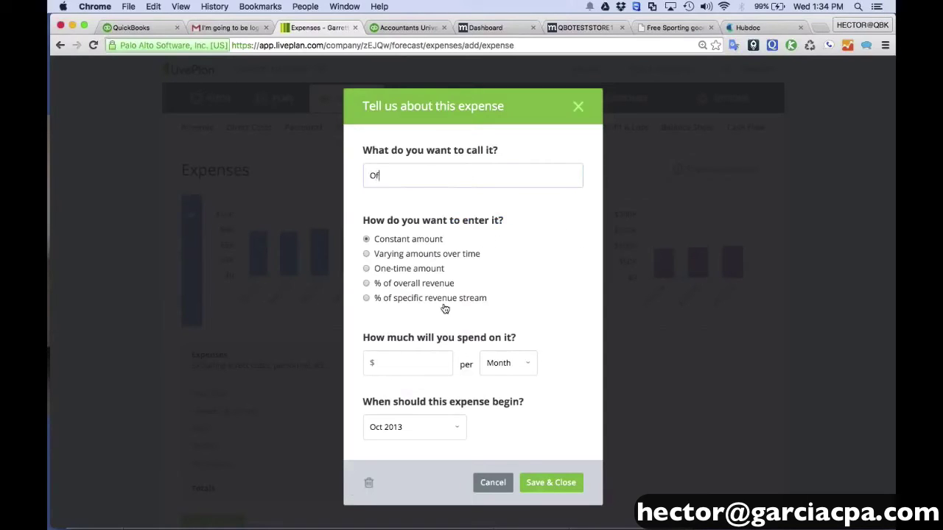
type("fice Expenses")
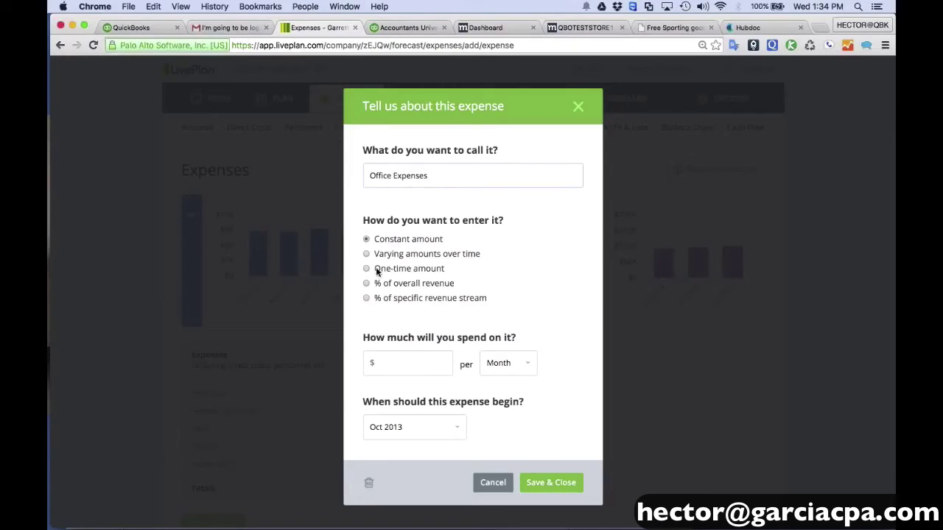
left_click(366, 283)
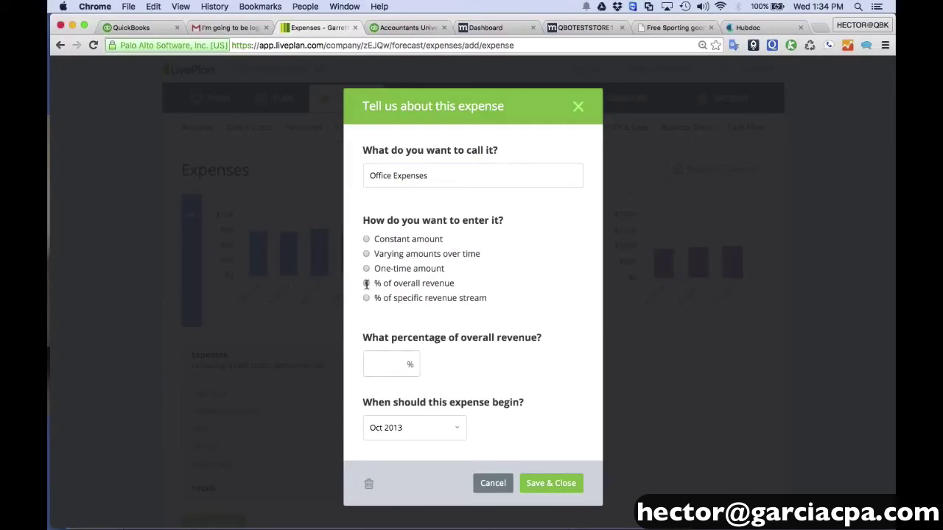
type("5")
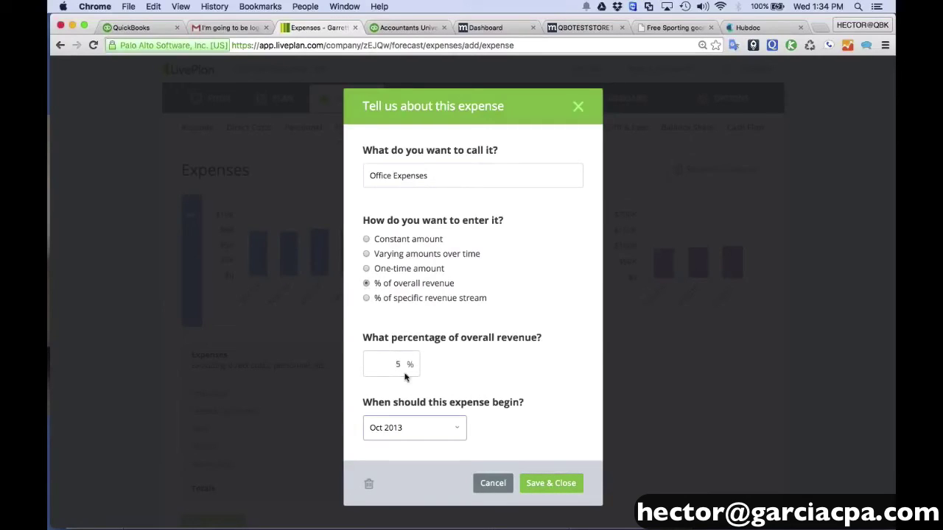
left_click(539, 480)
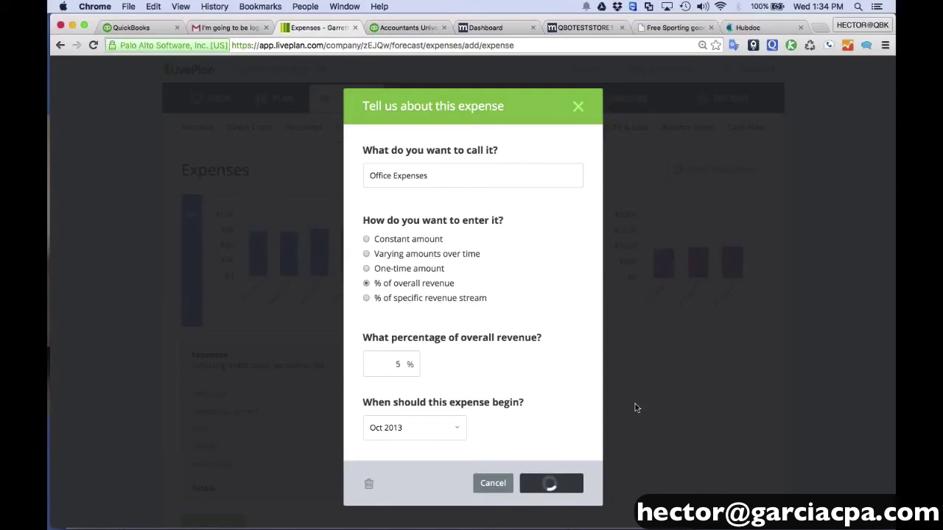
scroll(636, 408, "down", 1)
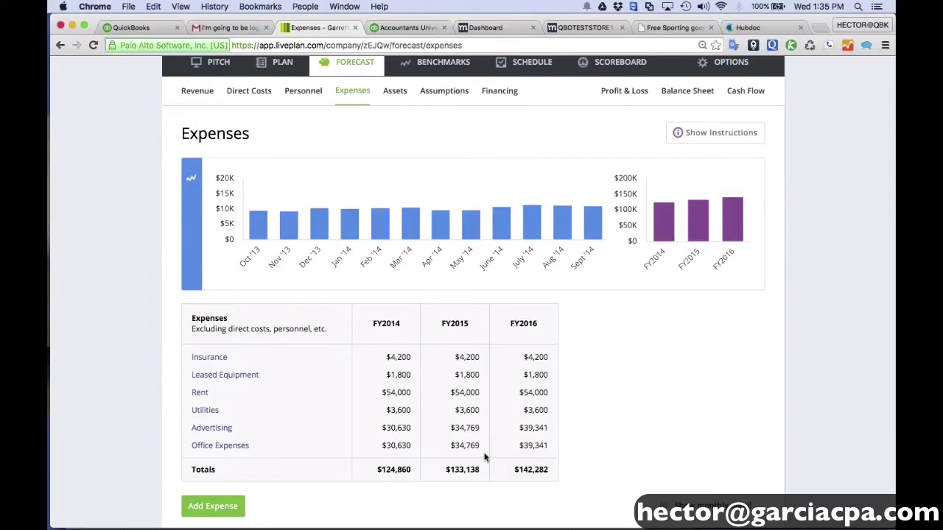
scroll(485, 457, "up", 1)
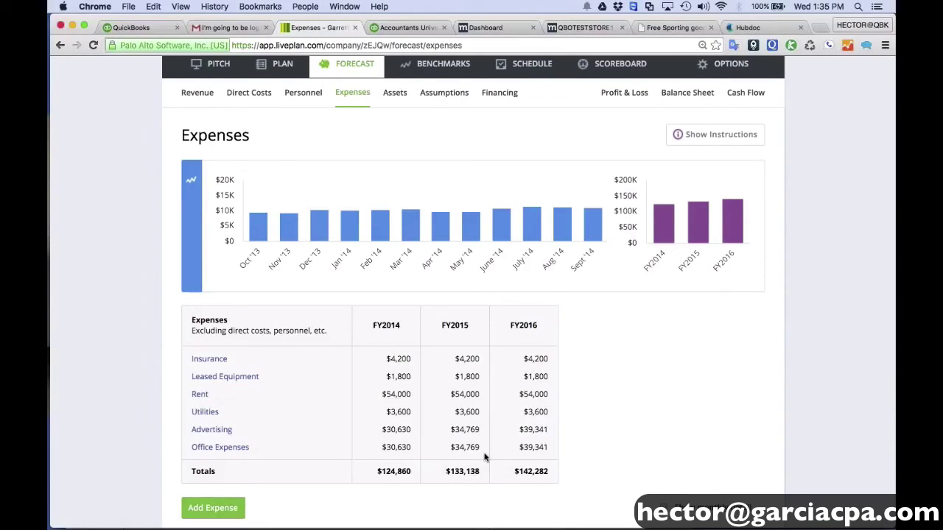
Step: In the Payment Delays assumptions, set the days to pay for credit purchases to 45
scroll(484, 458, "up", 2)
left_click(438, 132)
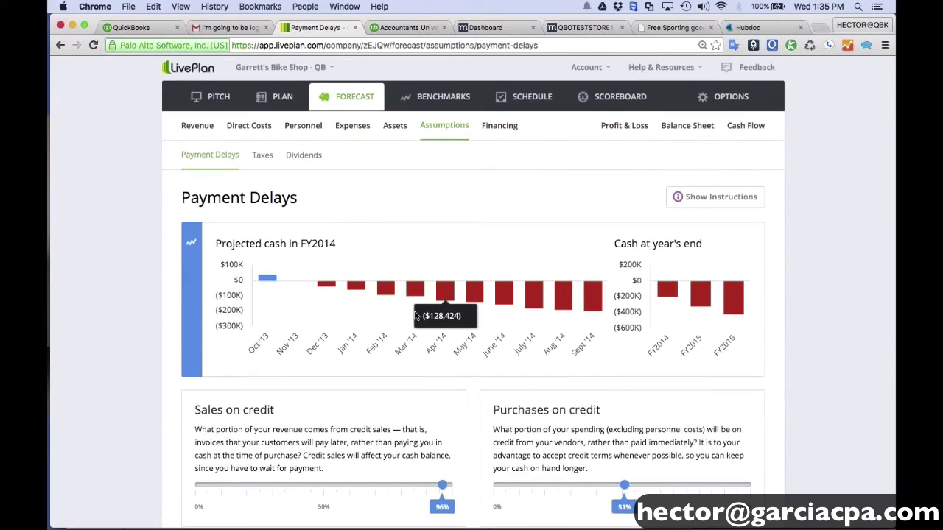
scroll(445, 378, "down", 4)
scroll(446, 378, "down", 5)
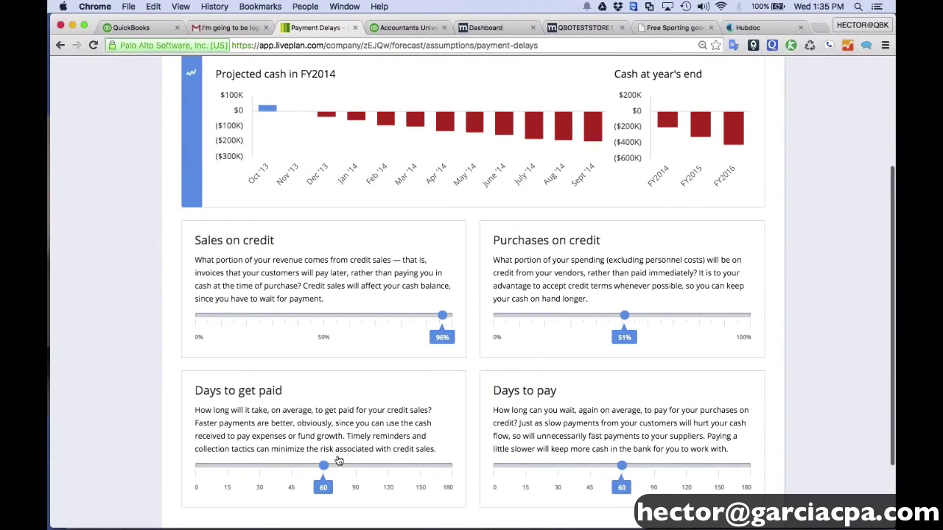
left_click_drag(622, 465, 598, 464)
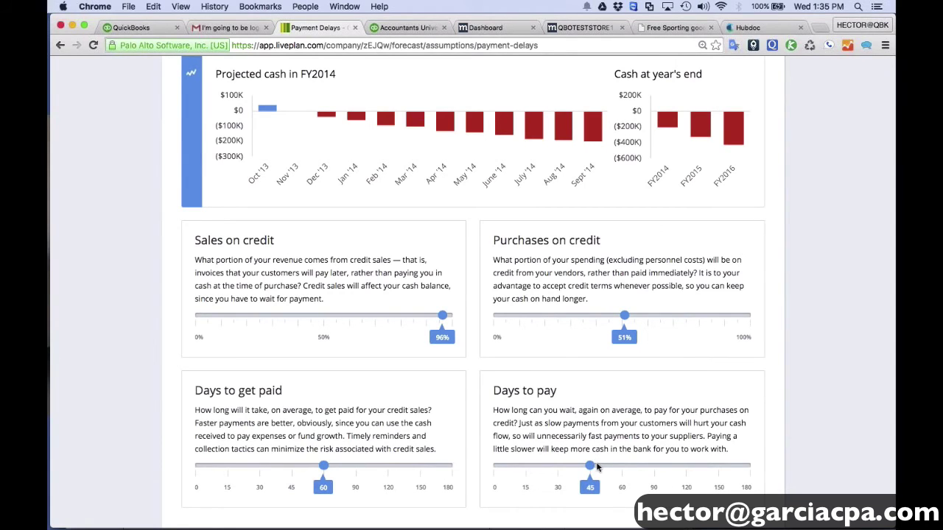
Step: Set the portion of purchases on credit to 69% and review the payment assumptions with the projected cash charts
scroll(595, 464, "up", 3)
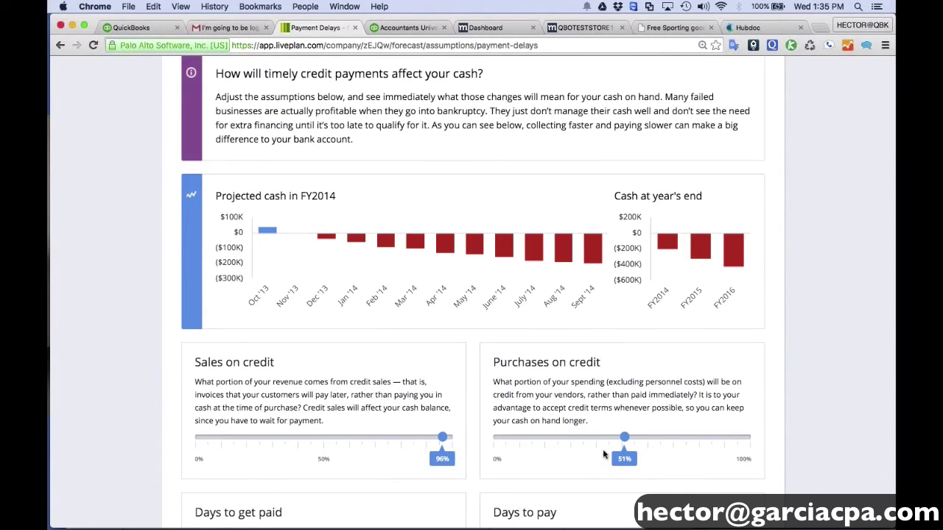
left_click_drag(624, 438, 670, 439)
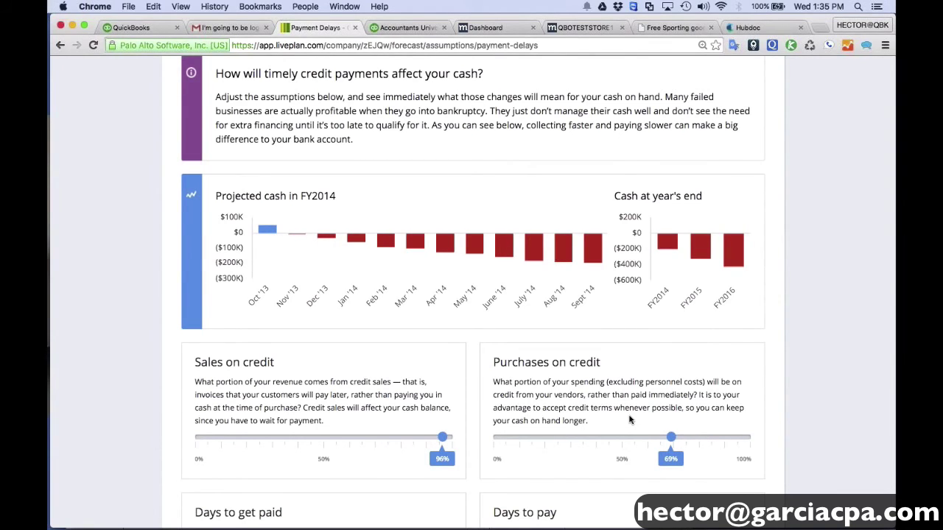
scroll(630, 420, "down", 3)
scroll(630, 417, "down", 3)
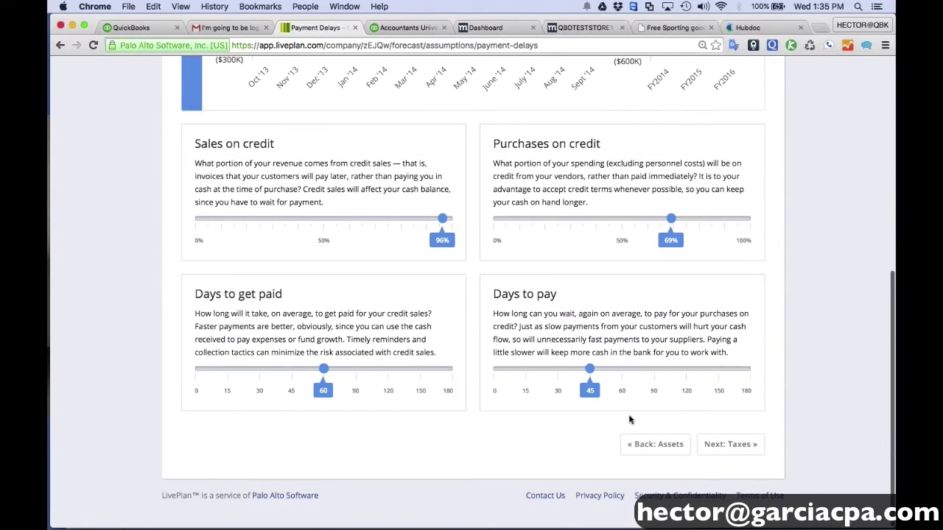
scroll(629, 420, "up", 2)
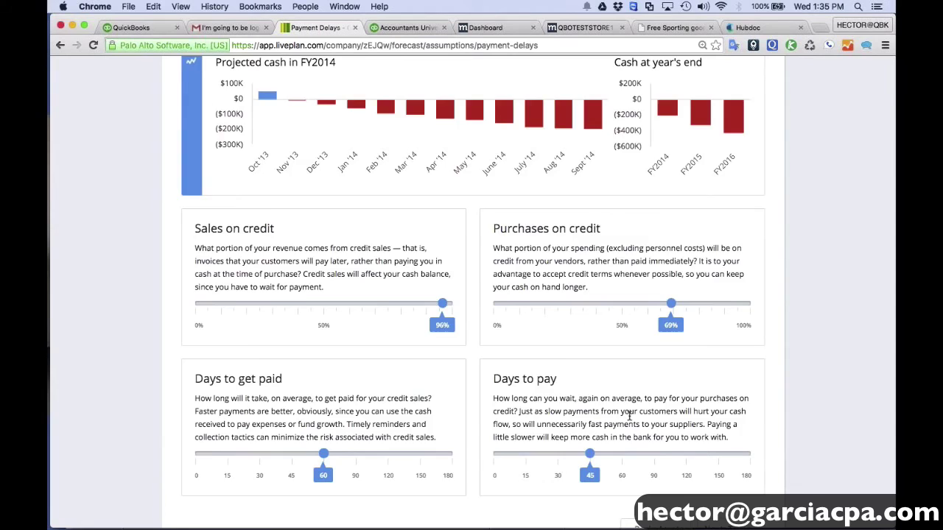
scroll(630, 417, "up", 1)
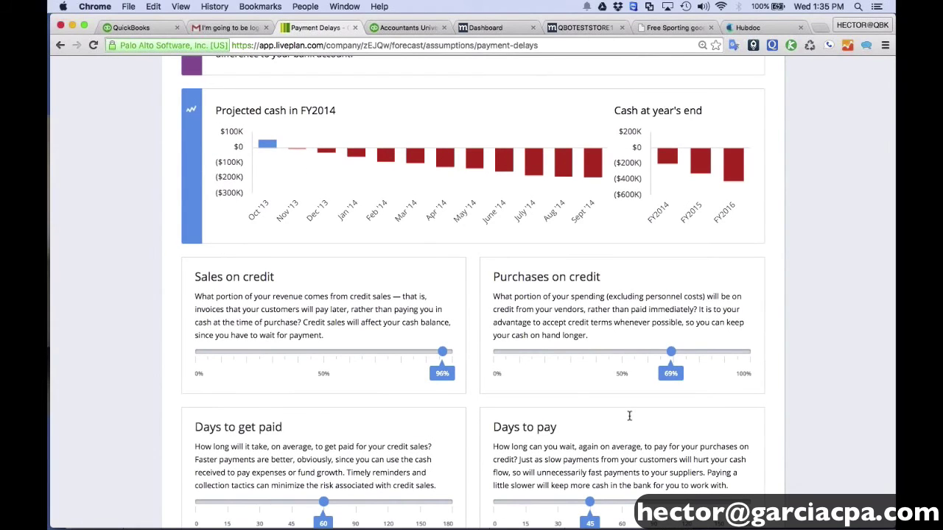
scroll(630, 417, "up", 5)
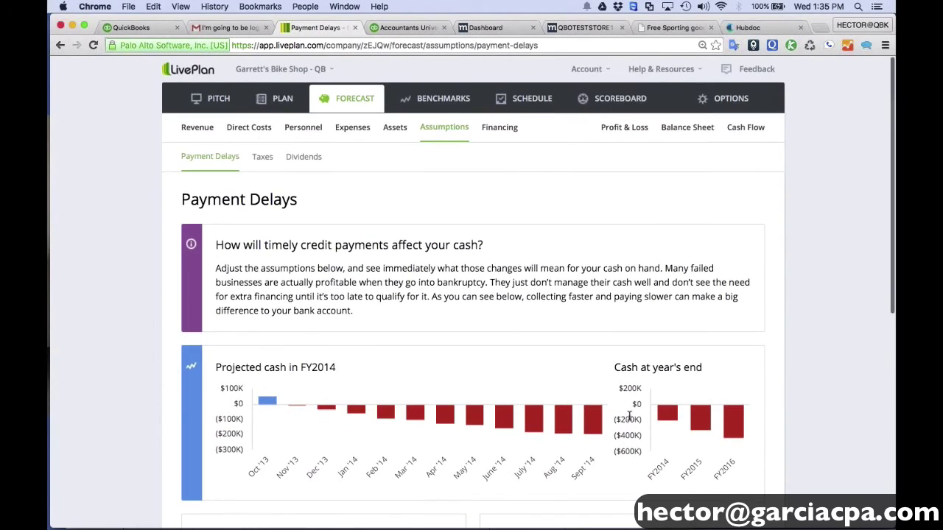
Step: Open the projected Profit & Loss and examine its yearly figures from revenue through operating expenses to net profit
left_click(613, 128)
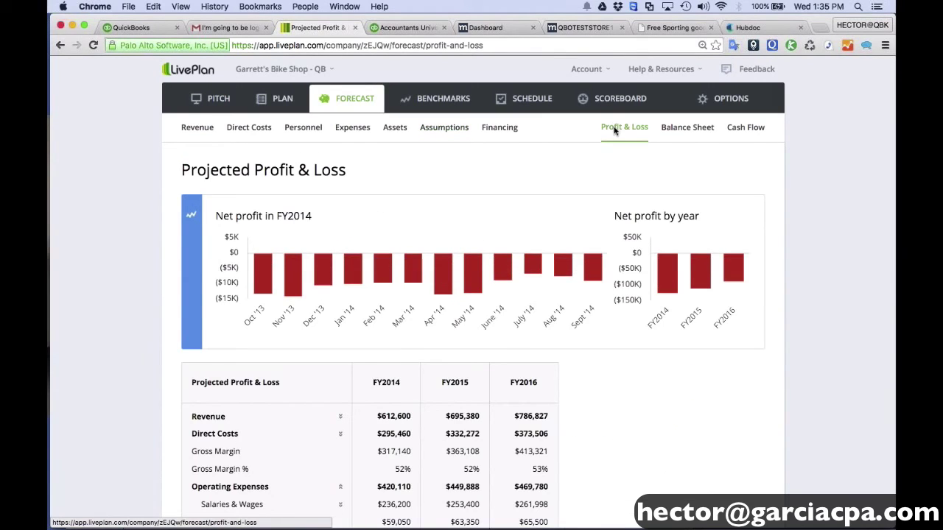
scroll(615, 129, "down", 3)
scroll(615, 131, "down", 3)
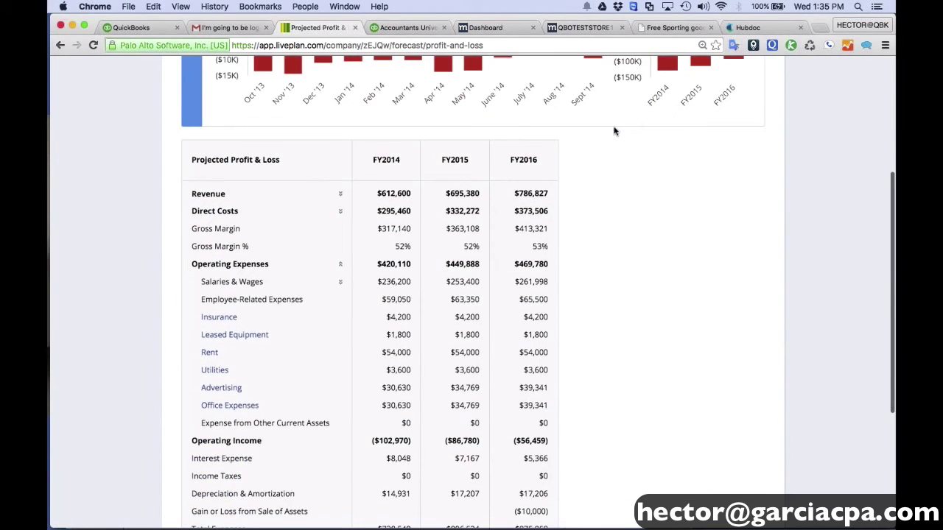
scroll(614, 131, "down", 1)
scroll(615, 131, "down", 2)
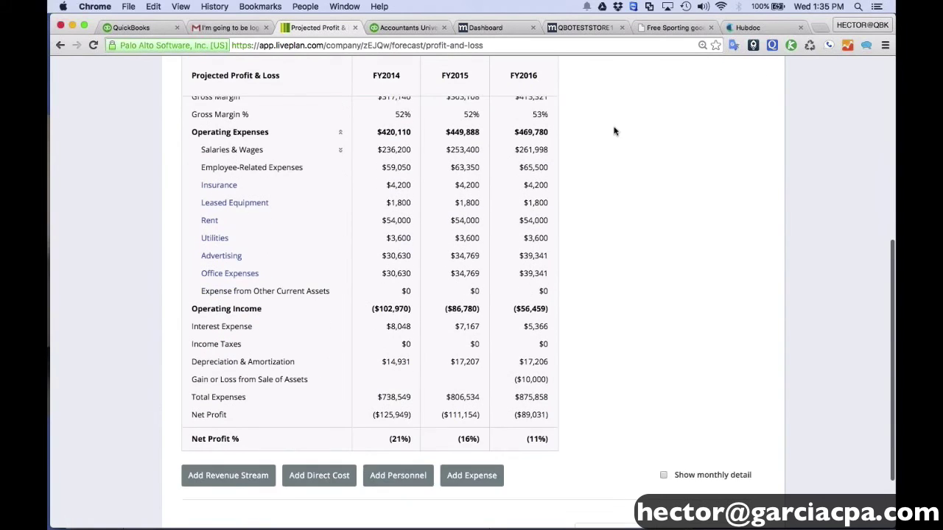
scroll(615, 131, "up", 1)
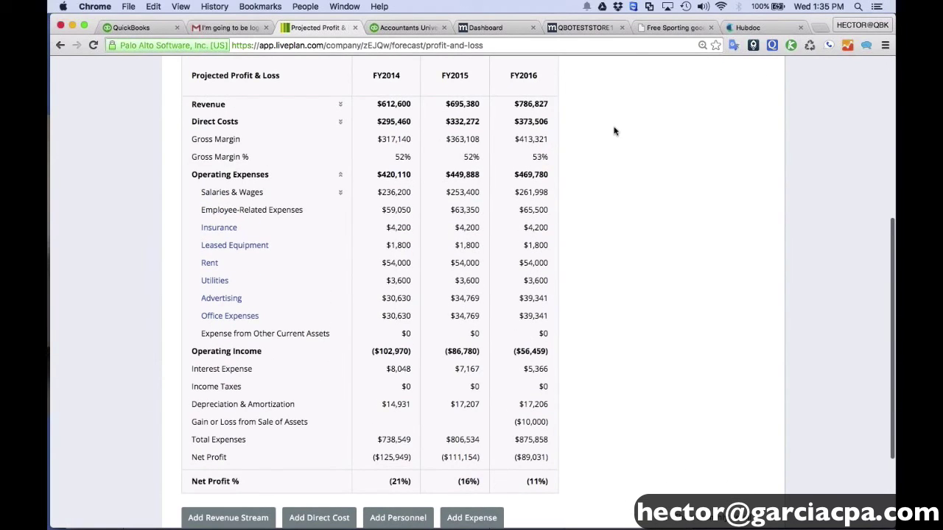
scroll(614, 131, "up", 6)
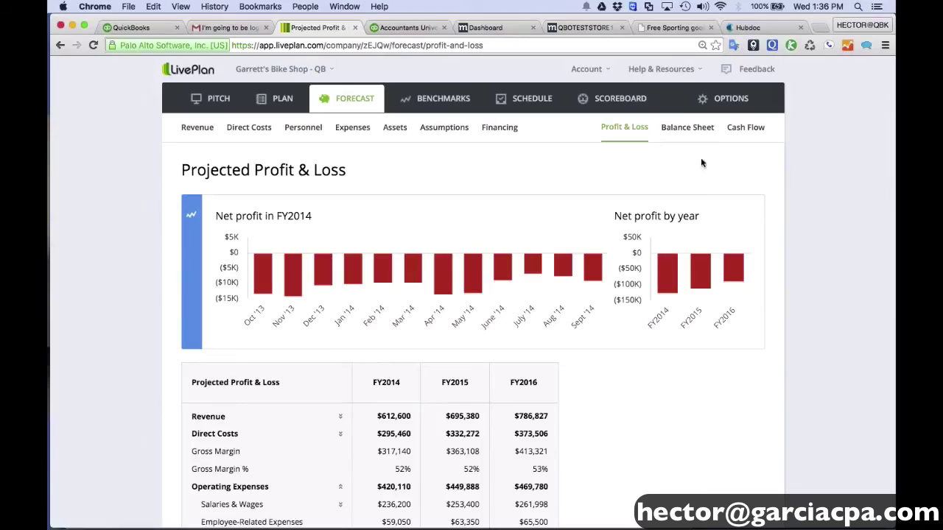
Step: Switch to the BizStats website and open the industry financial benchmark reports search from its home page
left_click(668, 28)
left_click(190, 46)
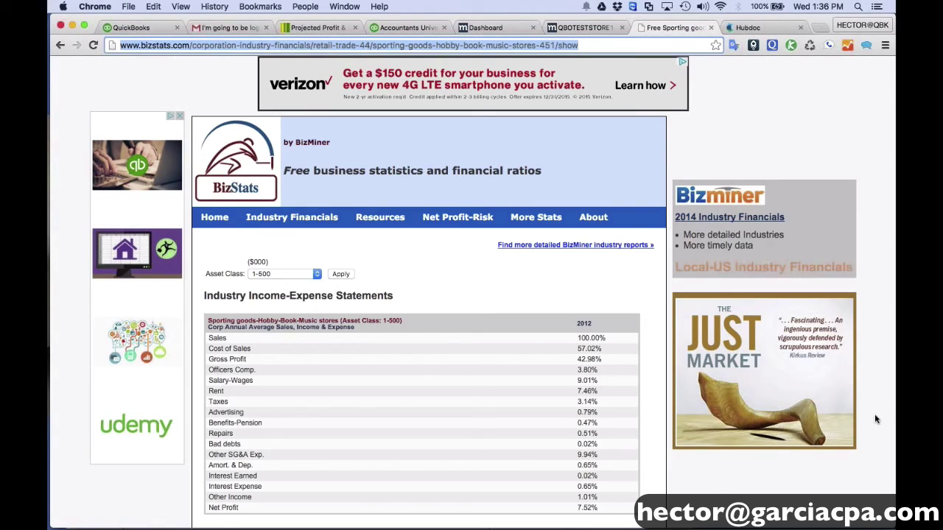
left_click(224, 216)
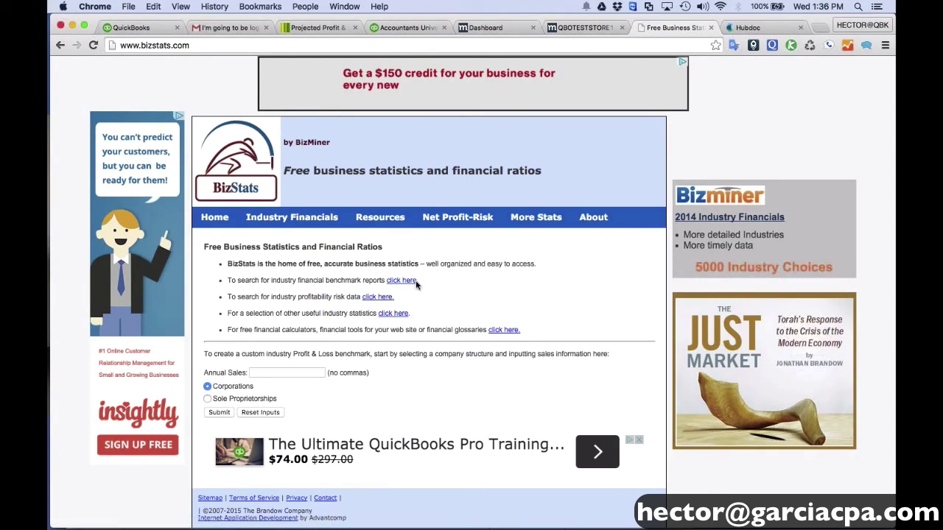
left_click(402, 280)
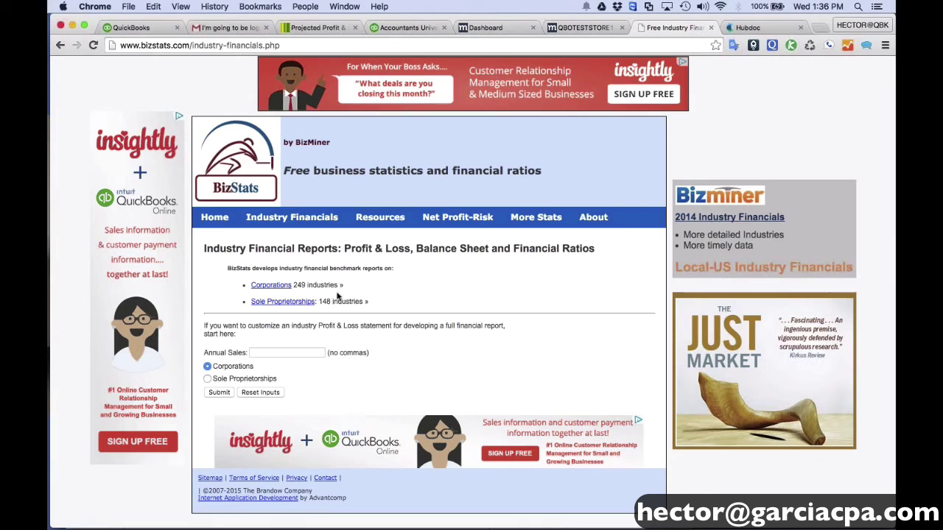
Step: Open the corporation benchmark report for Sporting goods-Hobby-Book-Music stores within Retail Trade
left_click(271, 285)
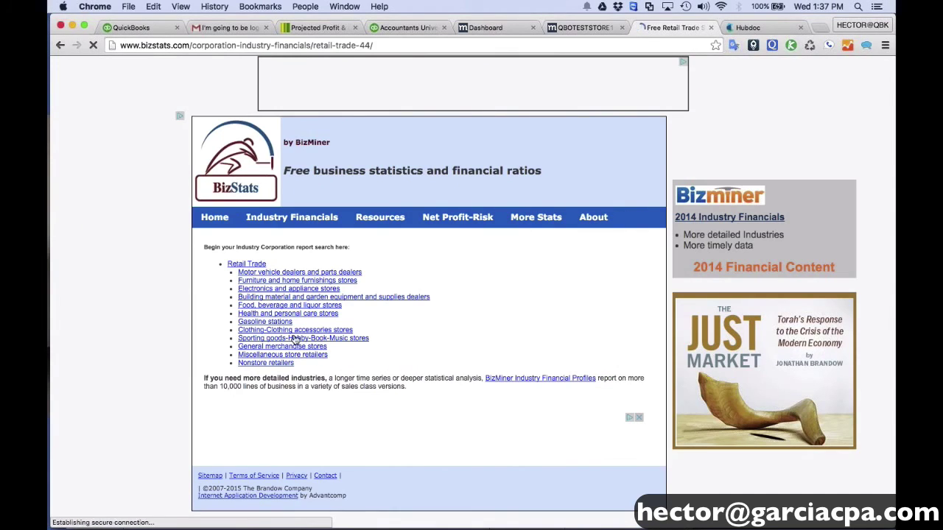
left_click(303, 338)
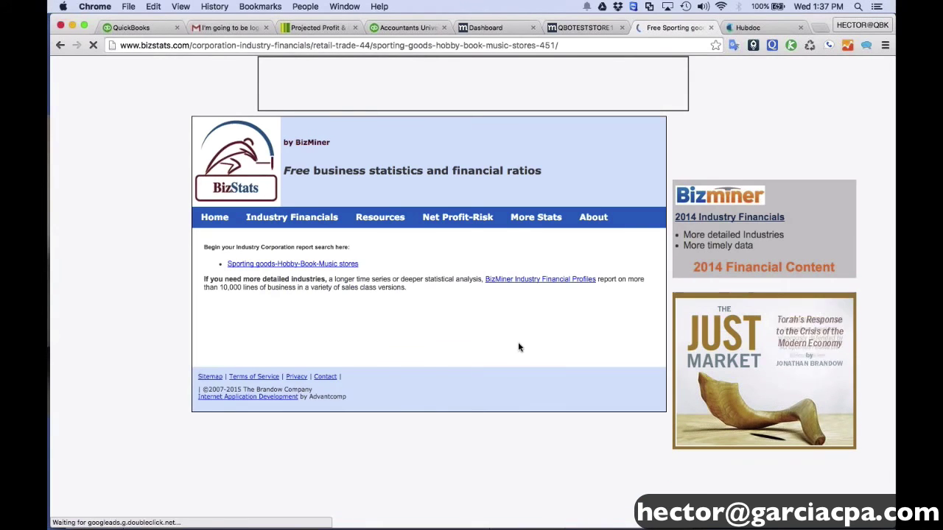
left_click(292, 264)
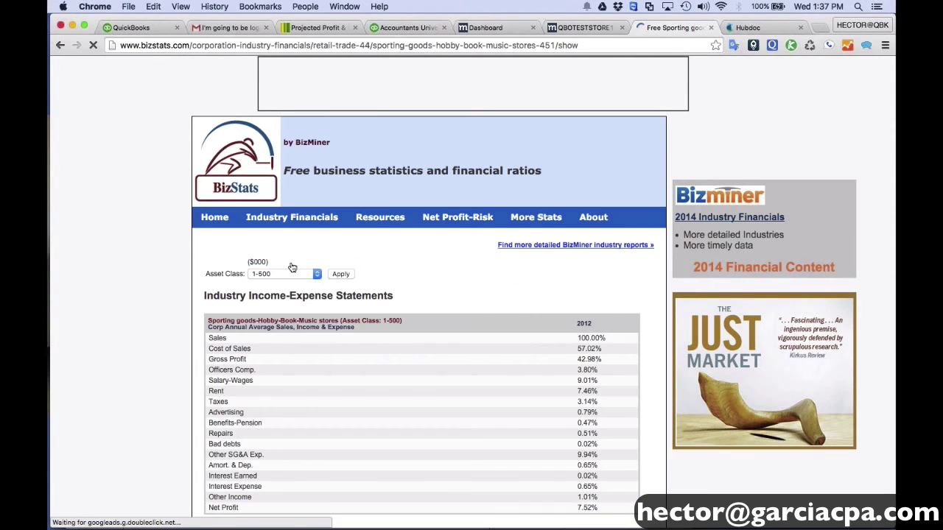
Step: Enlarge the Sporting goods-Hobby-Book-Music stores report and find the Rent percentage in its income-expense statement
key("super+equal")
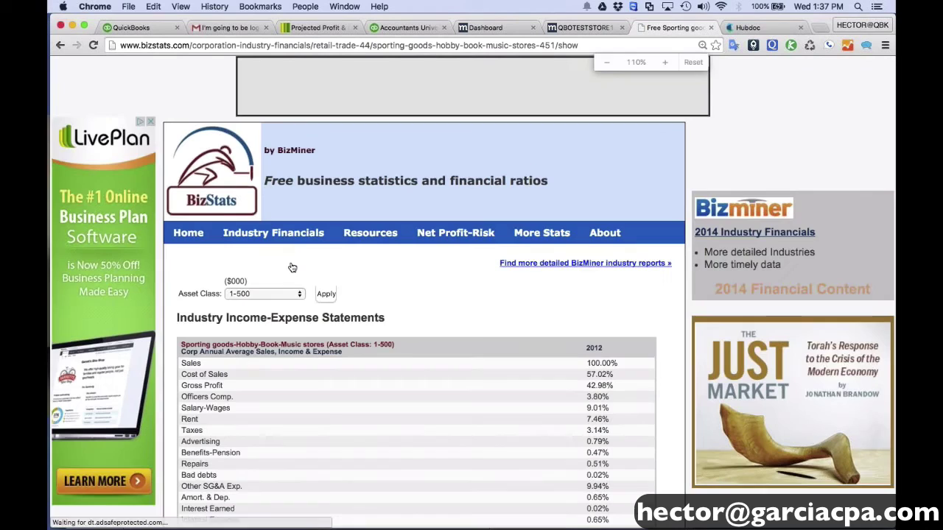
key("super+equal")
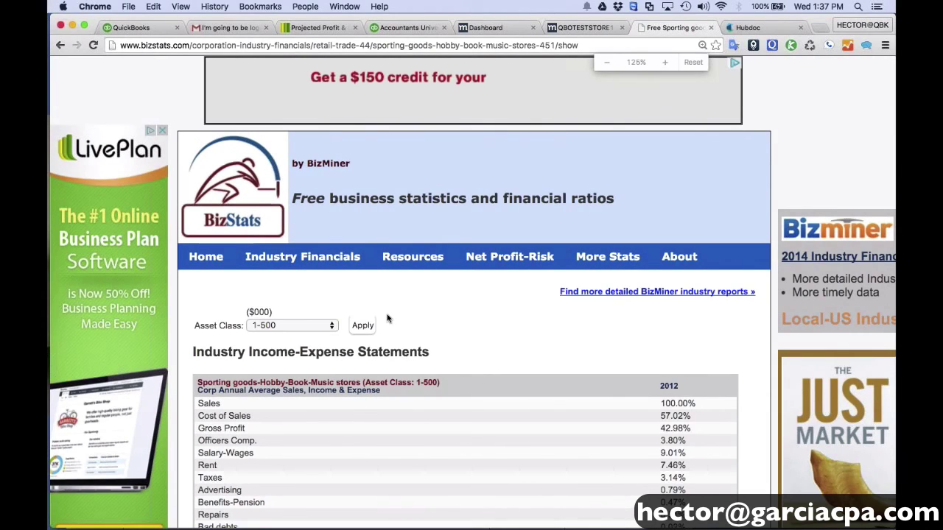
scroll(388, 318, "down", 5)
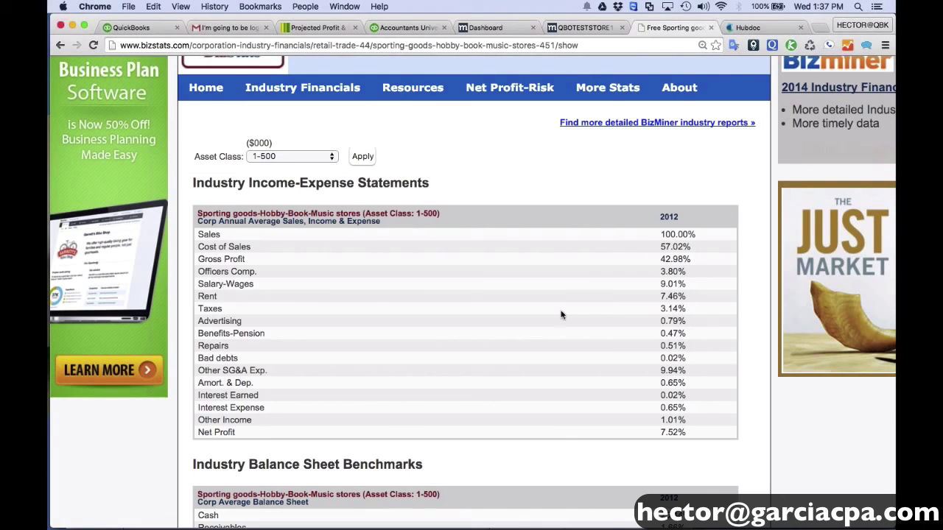
scroll(533, 309, "up", 1)
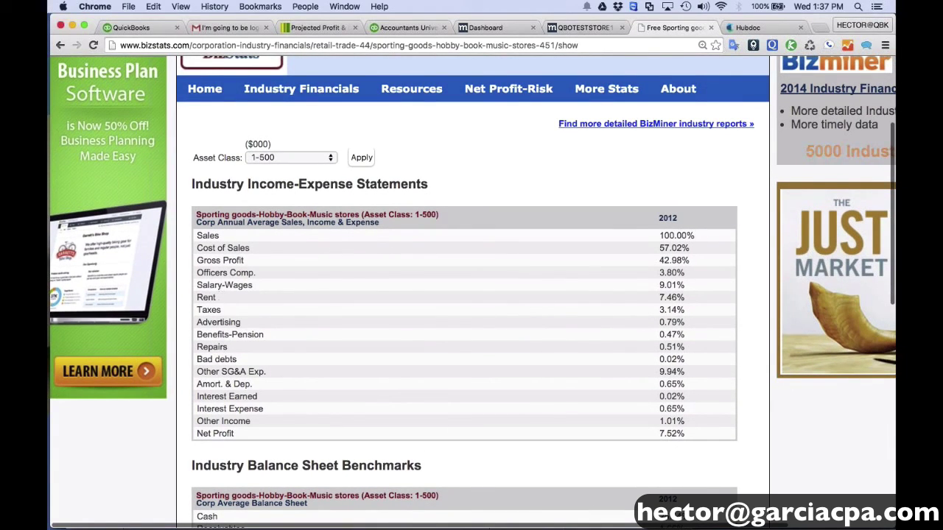
double_click(687, 297)
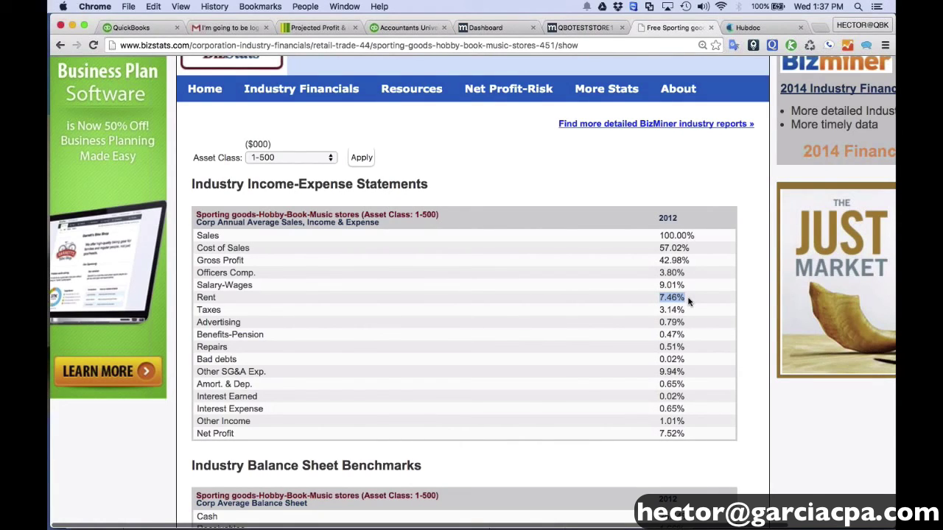
Step: Switch to LivePlan and change the Rent expense from a constant amount to 7.46% of overall revenue, saving the change
left_click(341, 27)
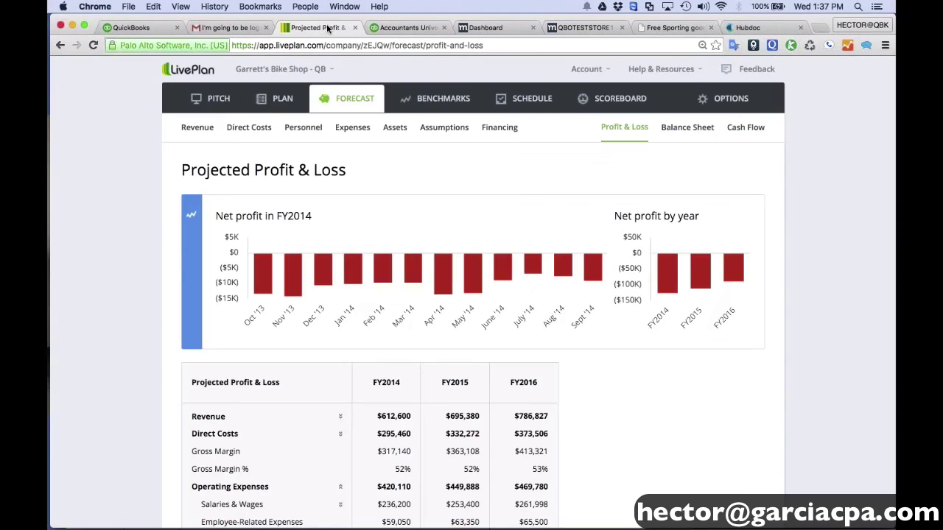
scroll(364, 344, "down", 3)
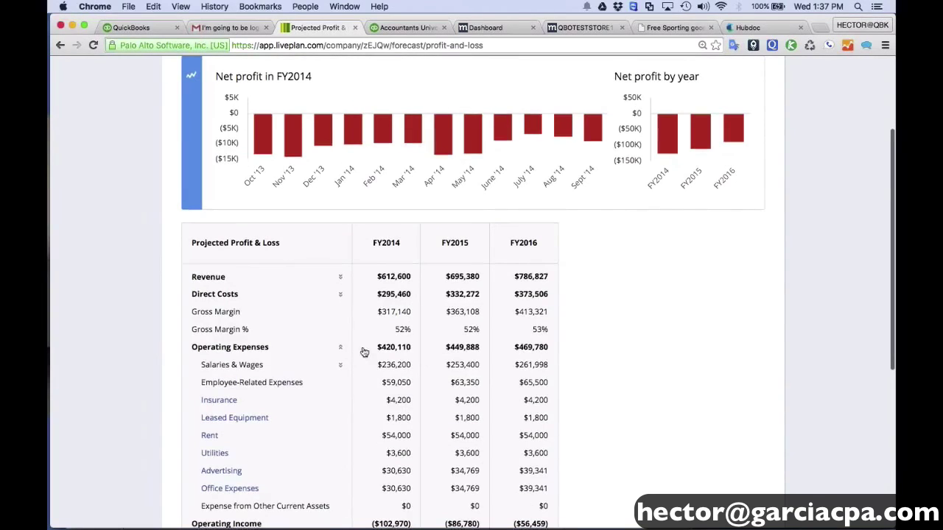
left_click(212, 439)
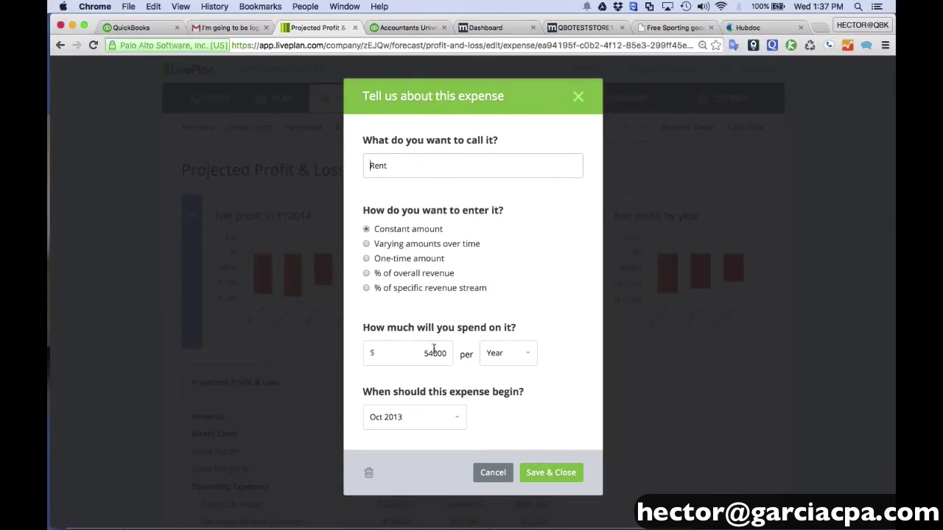
left_click(409, 354)
left_click(366, 273)
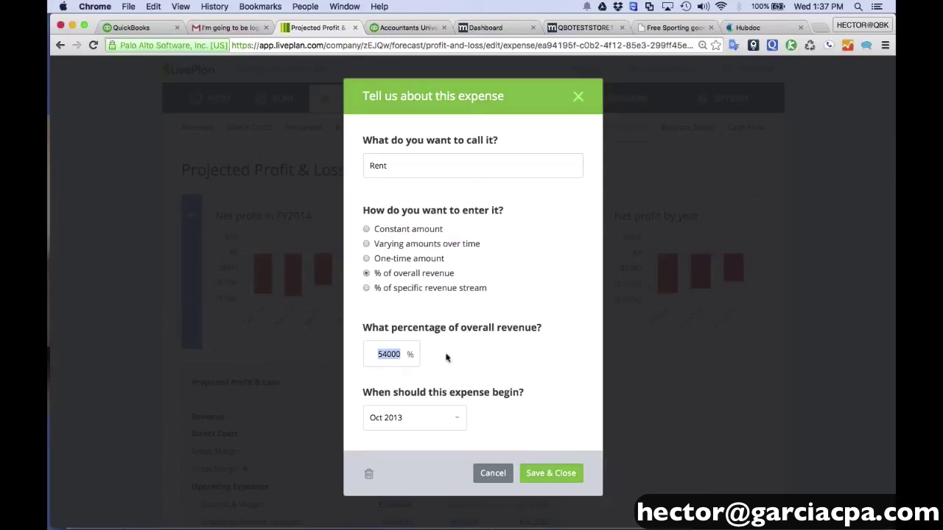
type("7.46")
left_click(553, 481)
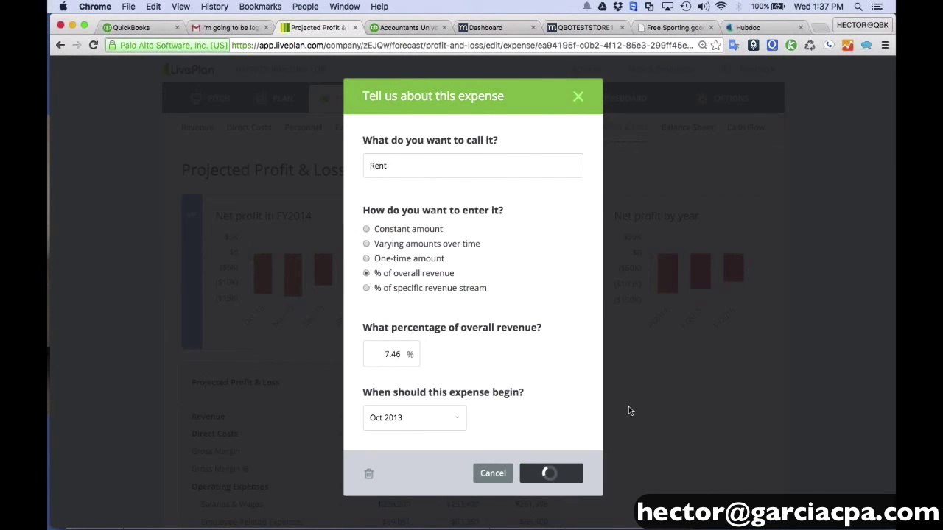
Step: Open the Advertising expense from the projected Profit & Loss and look up the Advertising percentage in the BizStats report
scroll(629, 409, "down", 3)
scroll(630, 412, "down", 3)
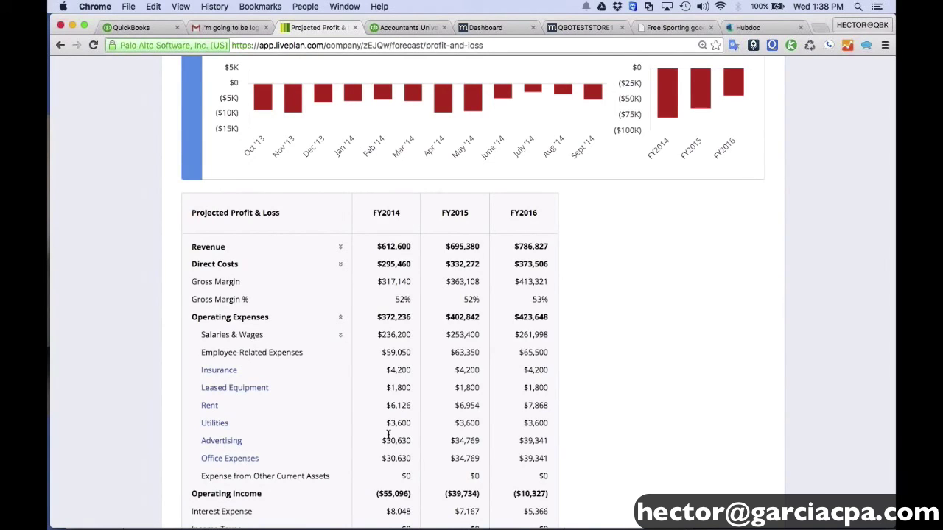
scroll(388, 434, "down", 2)
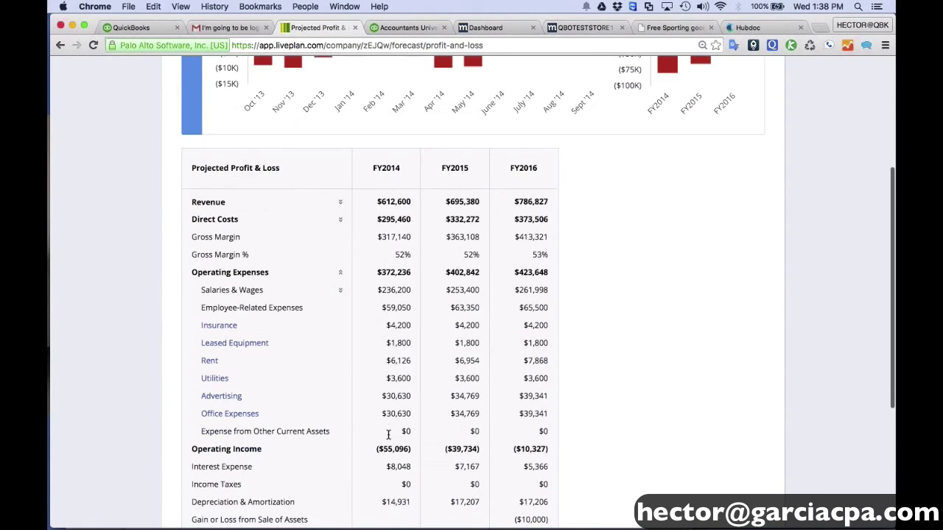
left_click(224, 395)
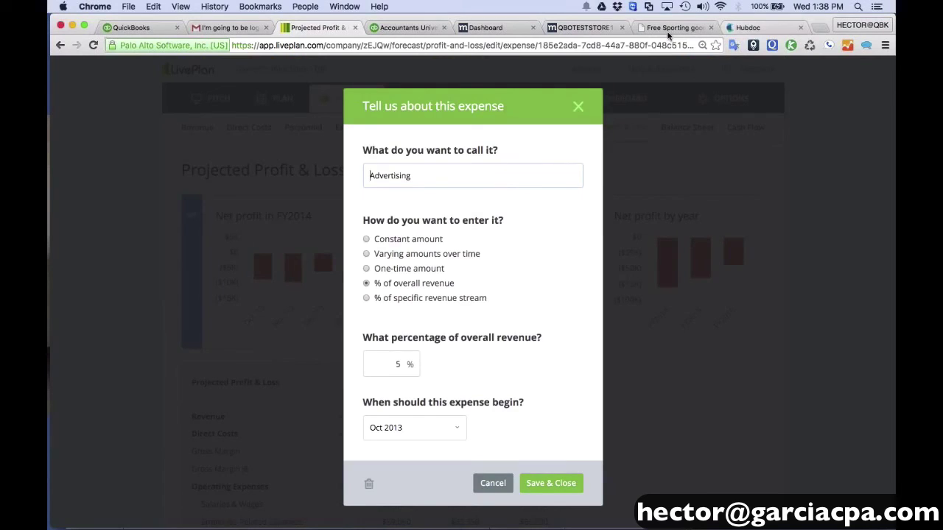
left_click(670, 28)
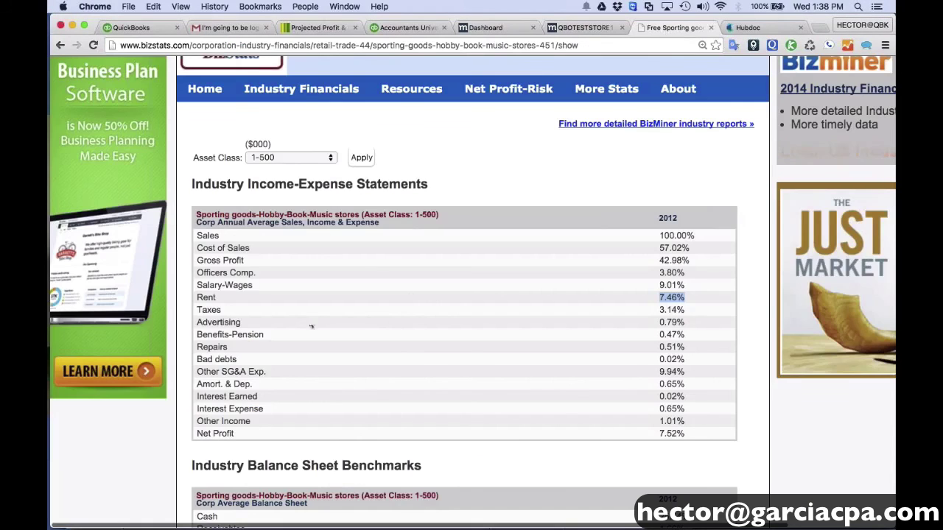
left_click_drag(658, 321, 689, 322)
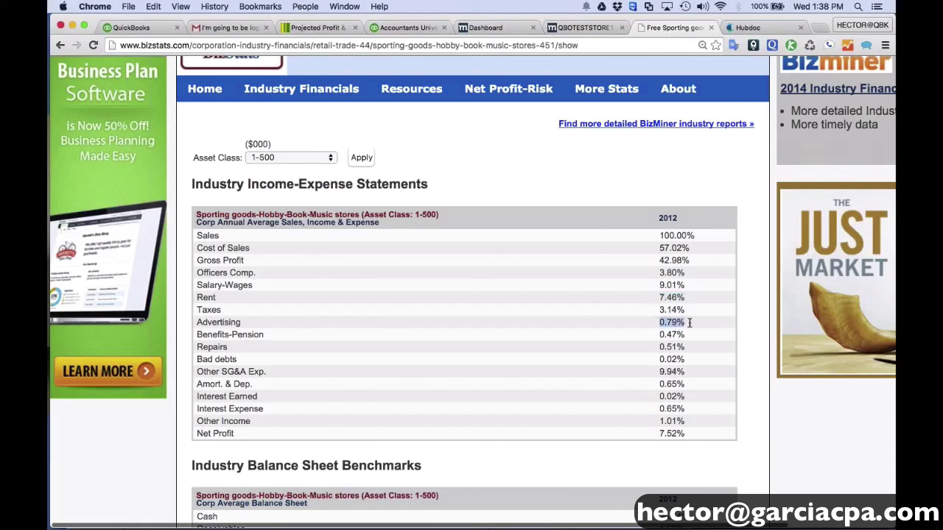
Step: Return to LivePlan and set the Advertising expense to 1% of overall revenue, saving the change
left_click(303, 29)
left_click_drag(386, 363, 438, 372)
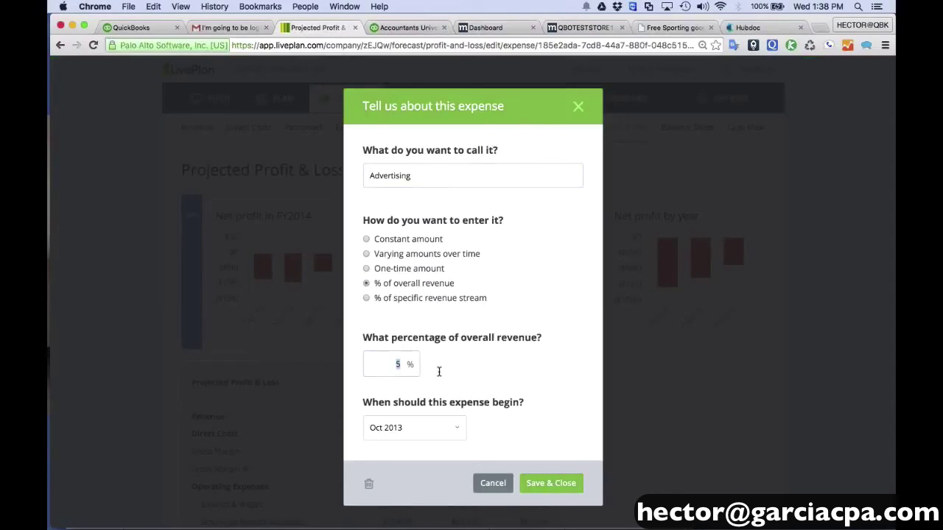
key("BackSpace")
type("1")
left_click(549, 483)
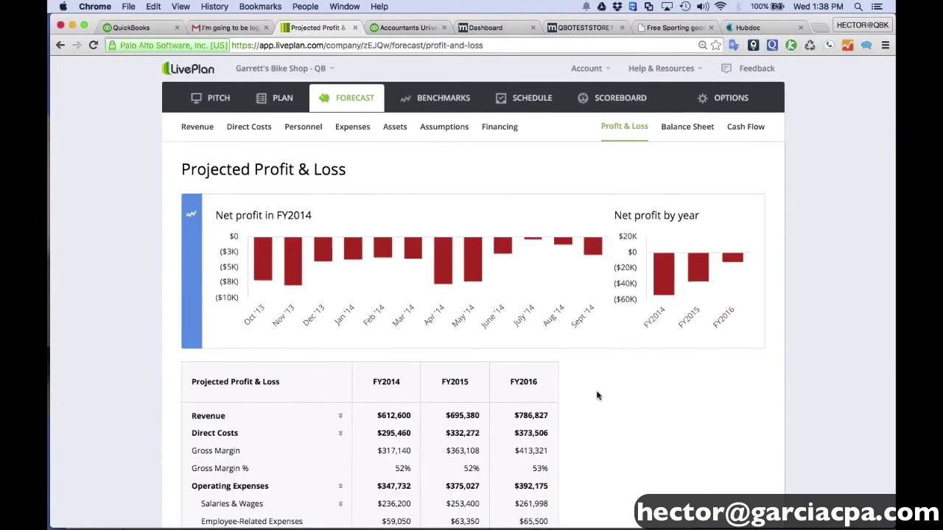
Step: Review the projected Profit & Loss figures and net profit charts following the expense changes
scroll(596, 394, "down", 5)
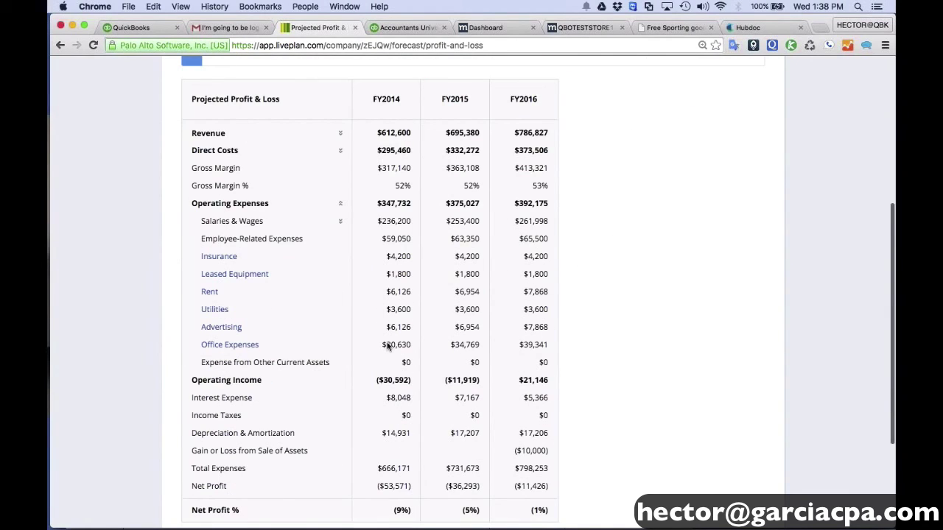
scroll(419, 355, "up", 1)
scroll(420, 355, "up", 5)
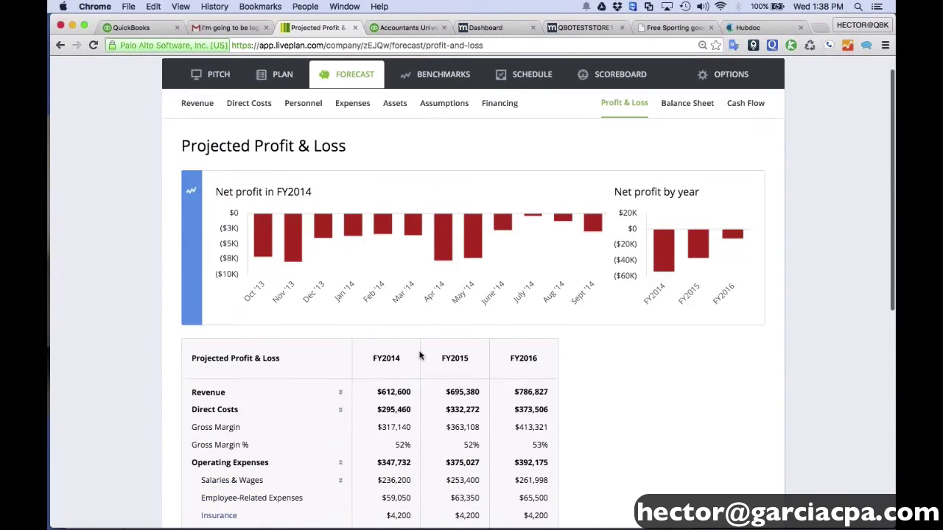
Step: Open the Expenses forecast to examine its categories, and switch to the BizStats report to compare them with the industry line items
left_click(213, 137)
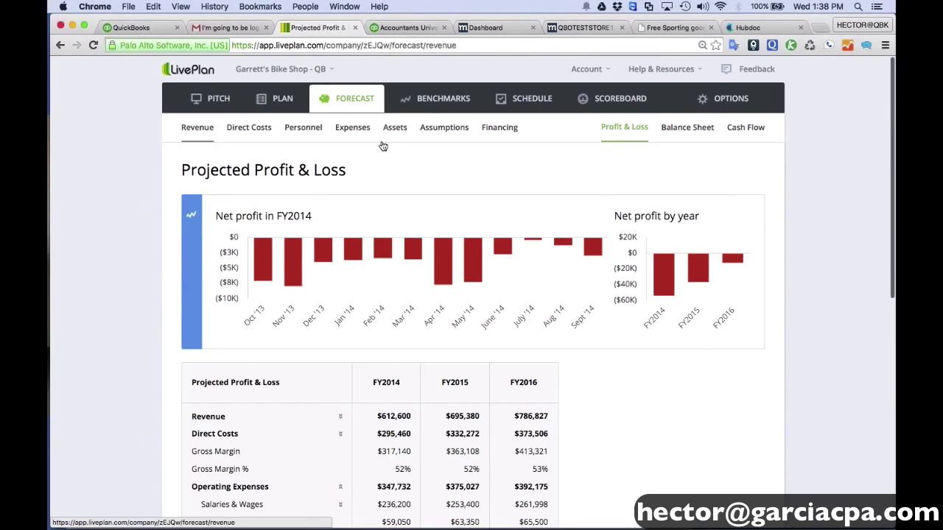
left_click(350, 129)
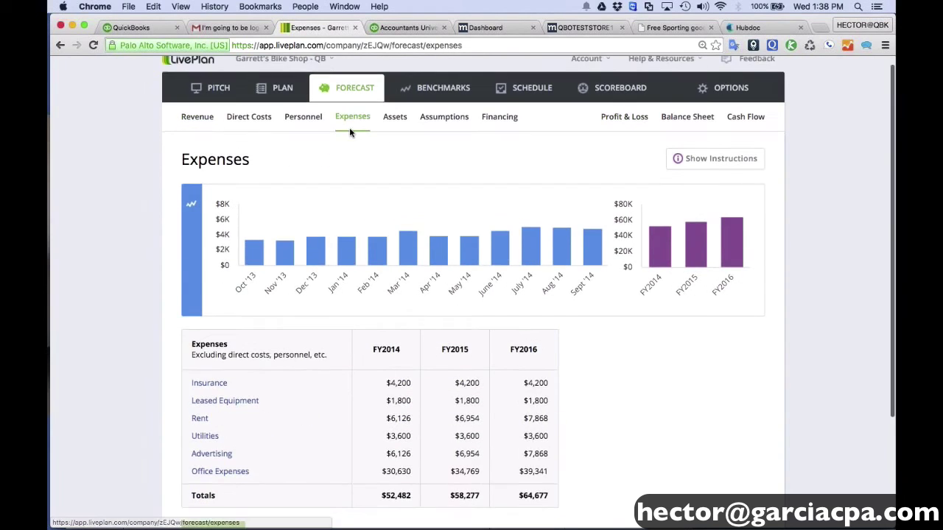
scroll(403, 383, "down", 3)
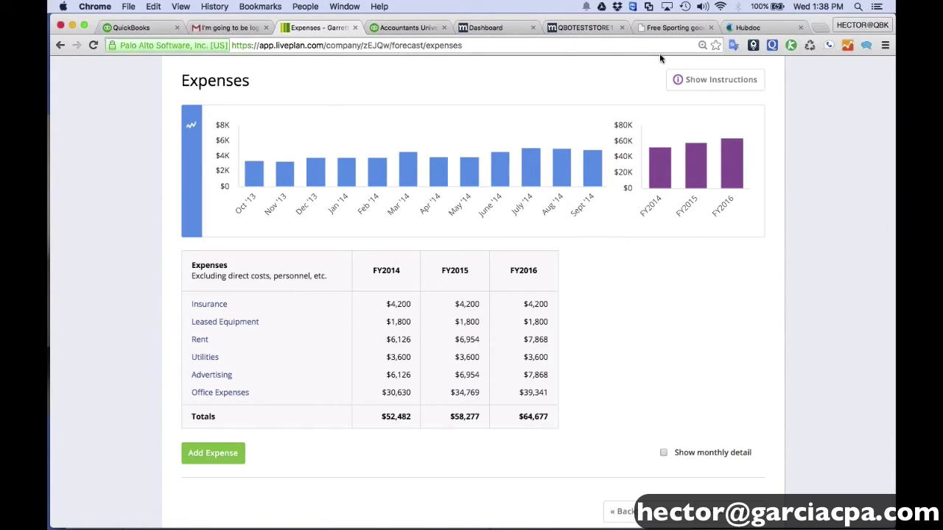
left_click(670, 27)
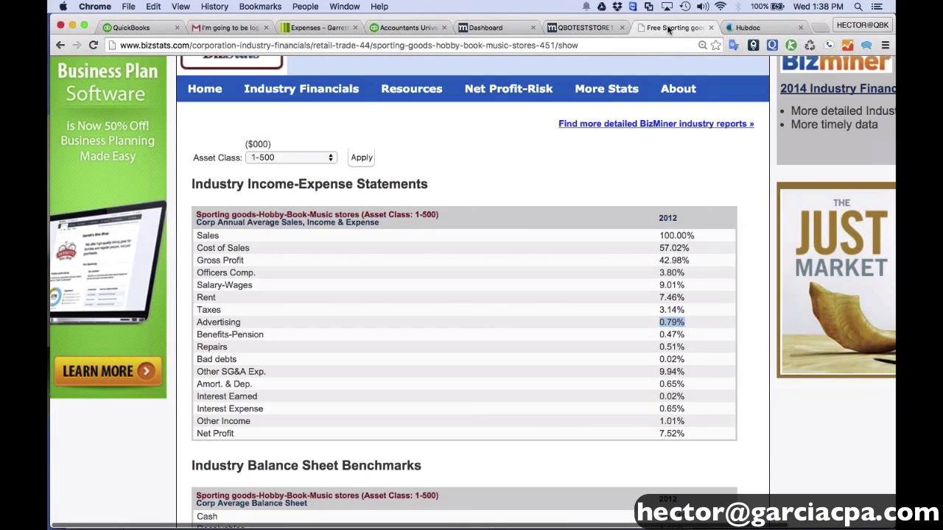